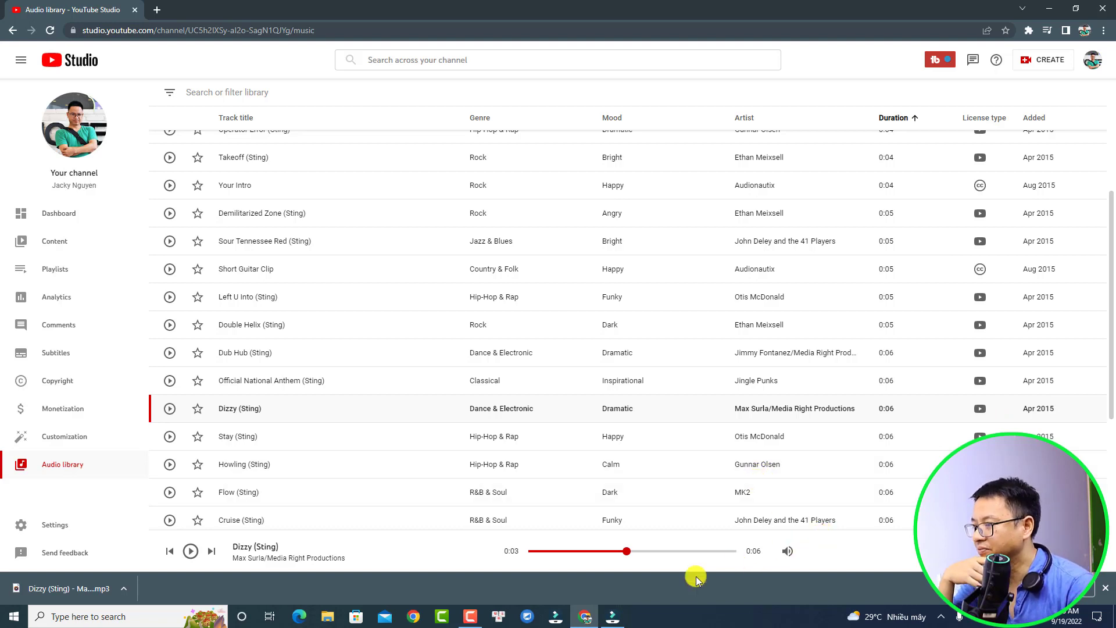
- Switch to Filmora and create a new project with the 16:9 (Widescreen) aspect ratio
left_click(618, 618)
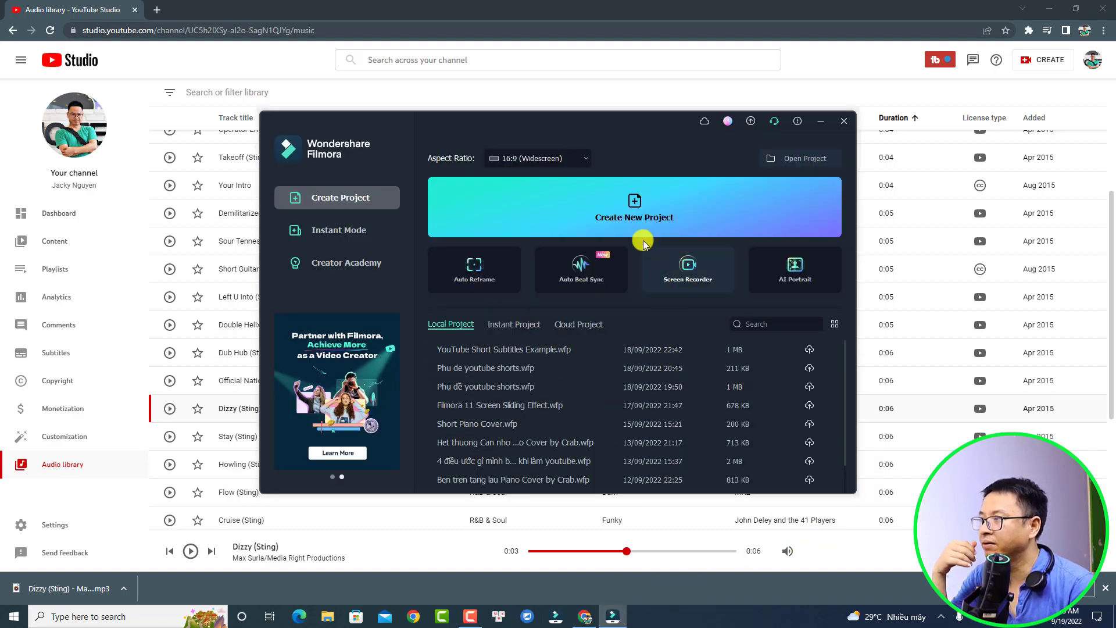
left_click(584, 160)
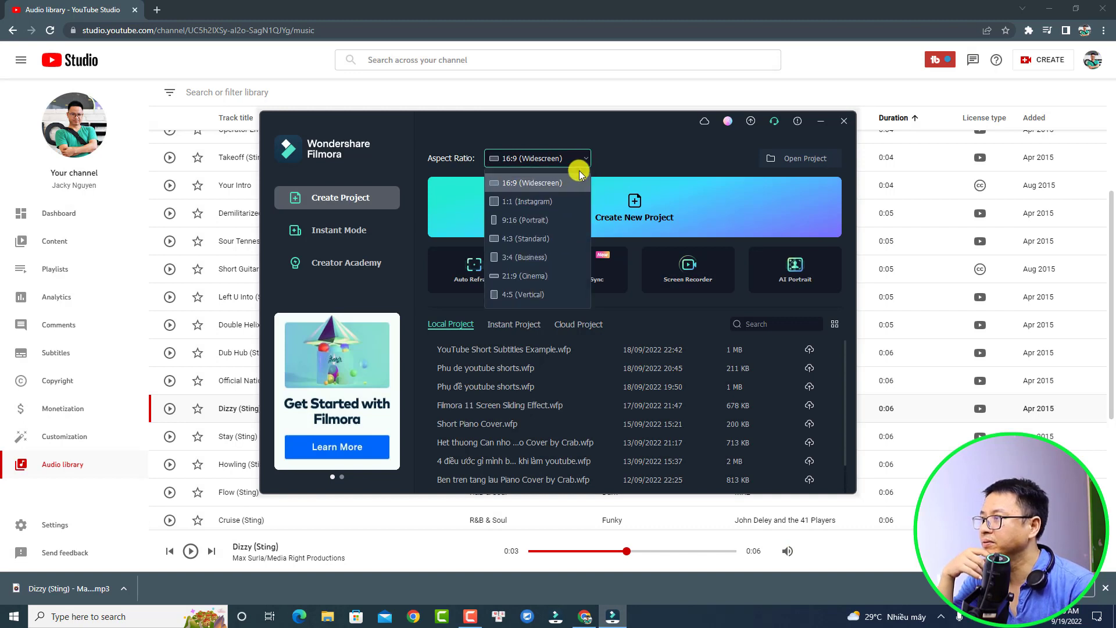
left_click(531, 184)
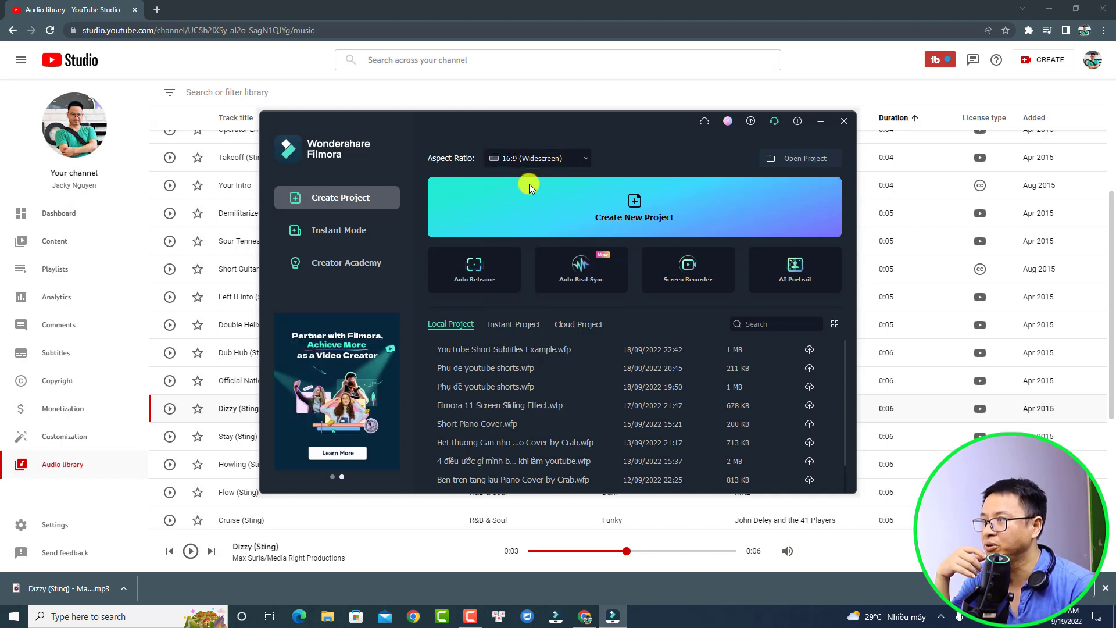
left_click(624, 215)
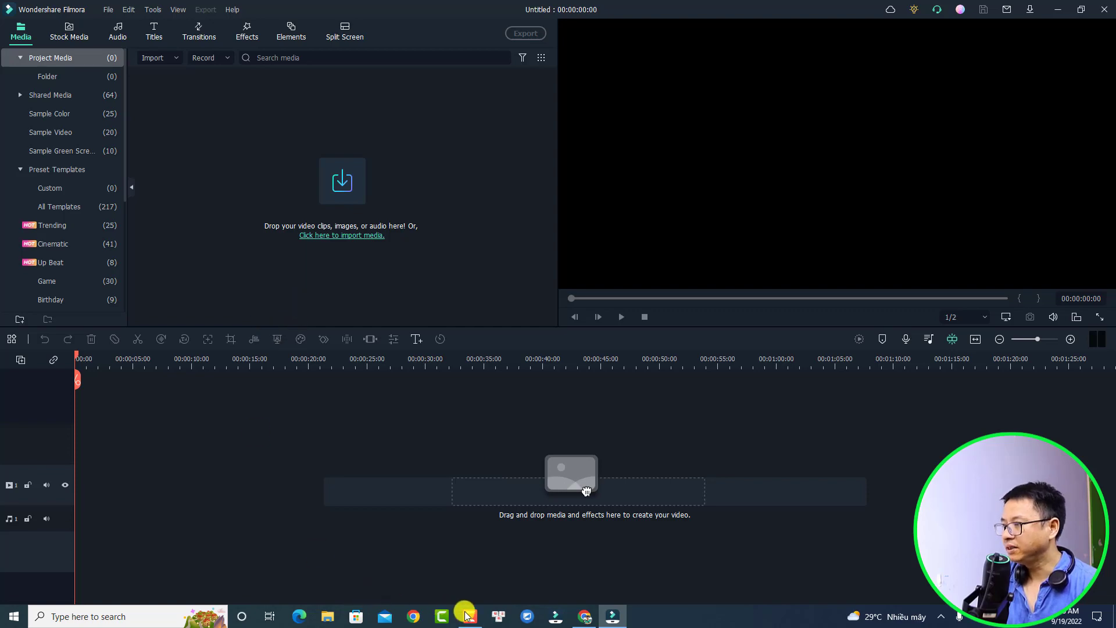
- Import the downloaded Dizzy (Sting) MP3 from the browser into the project media and place it at the start of an audio track
left_click(588, 617)
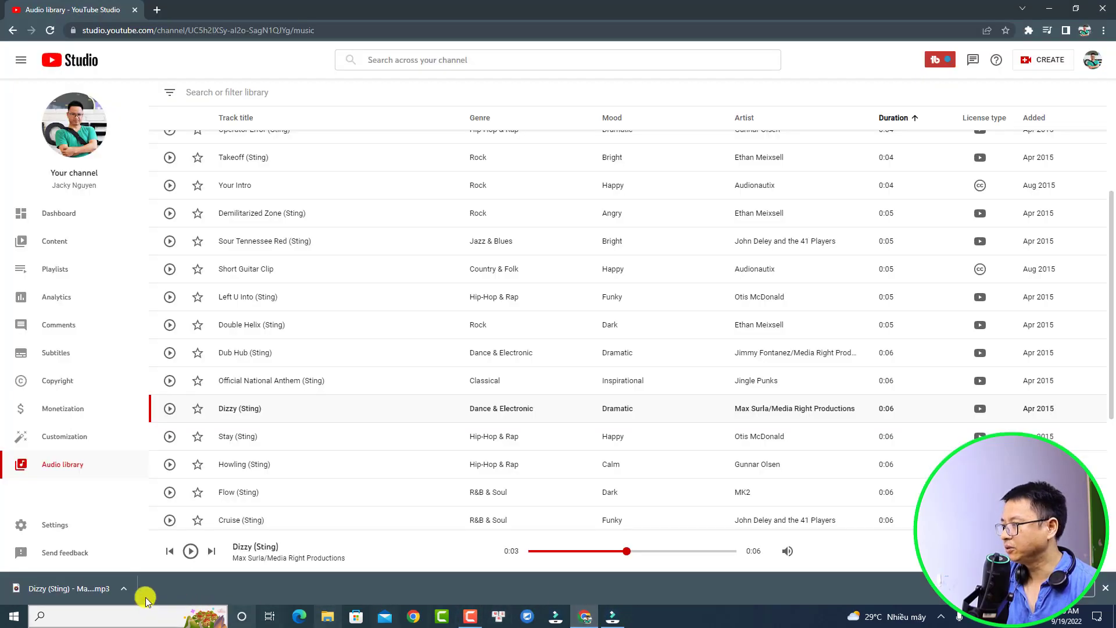
left_click_drag(61, 588, 361, 182)
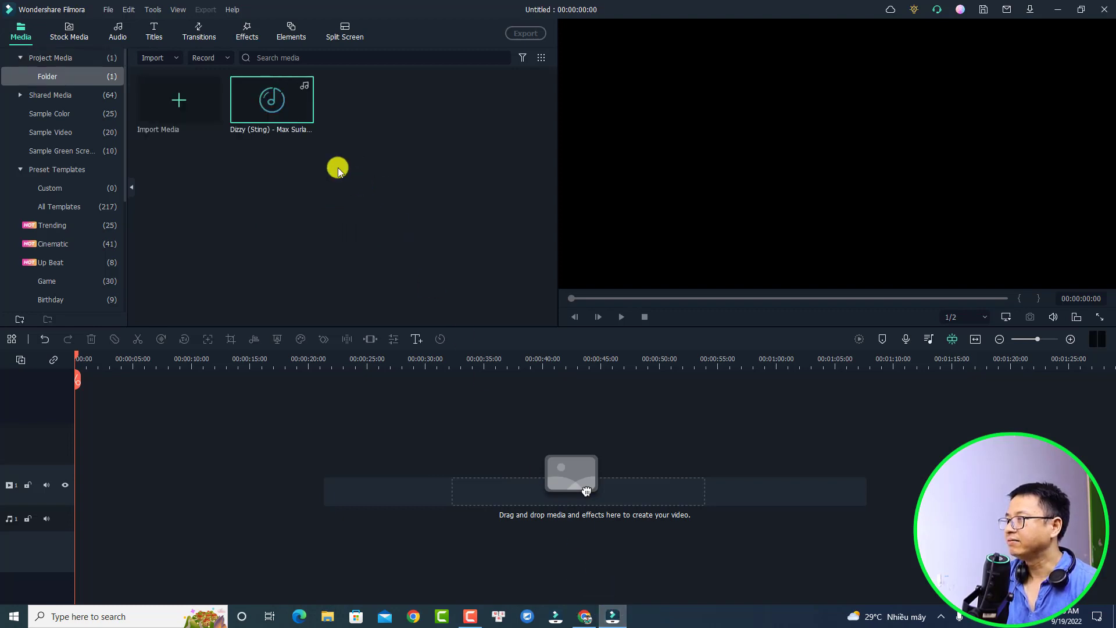
left_click_drag(281, 130, 79, 543)
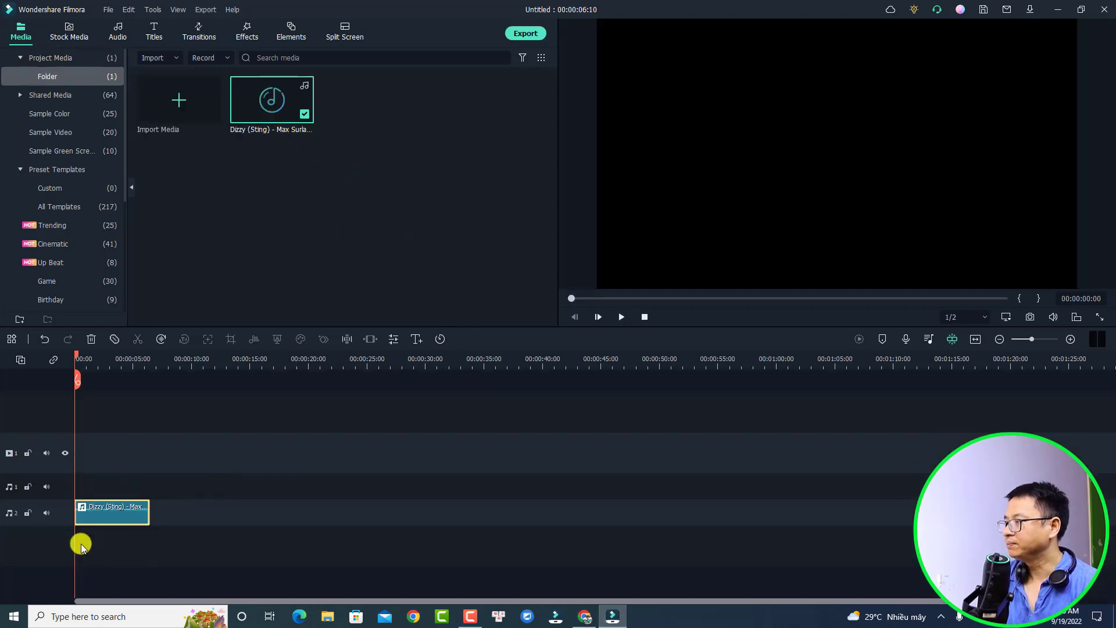
- Play the Dizzy (Sting) clip, split it at 00:00:03:20 and delete the part after the cut
left_click(976, 341)
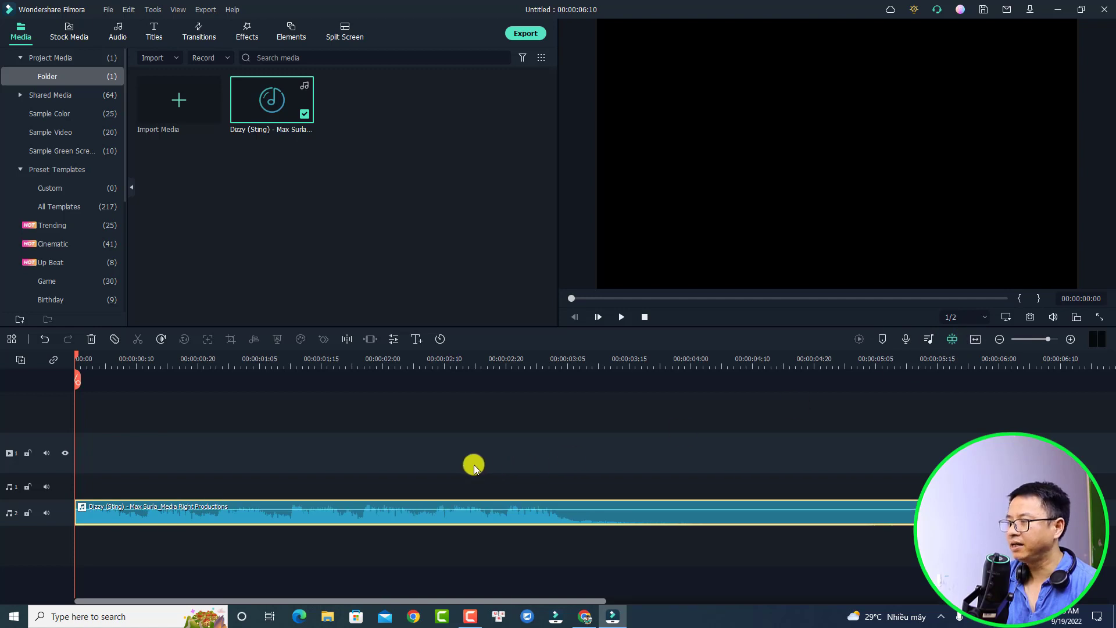
key("space")
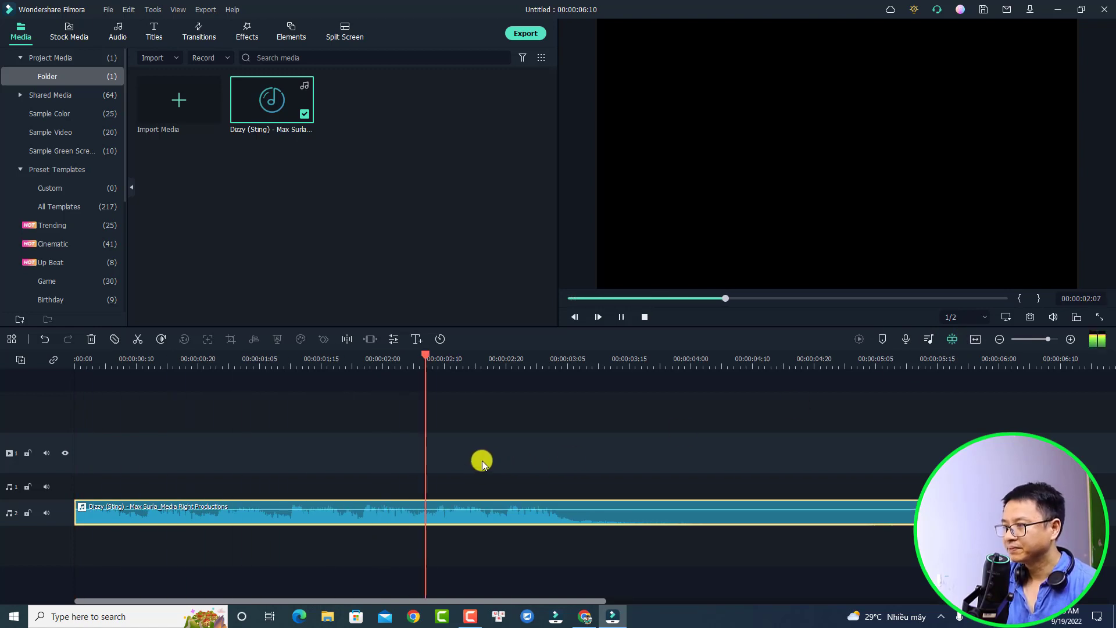
key("space")
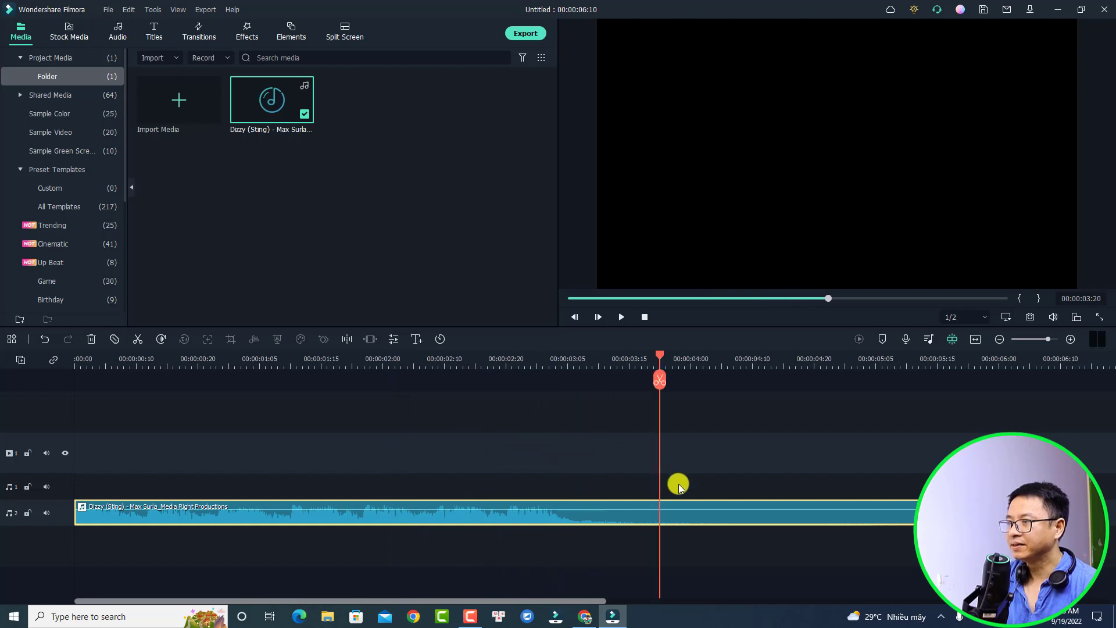
key("ctrl+b")
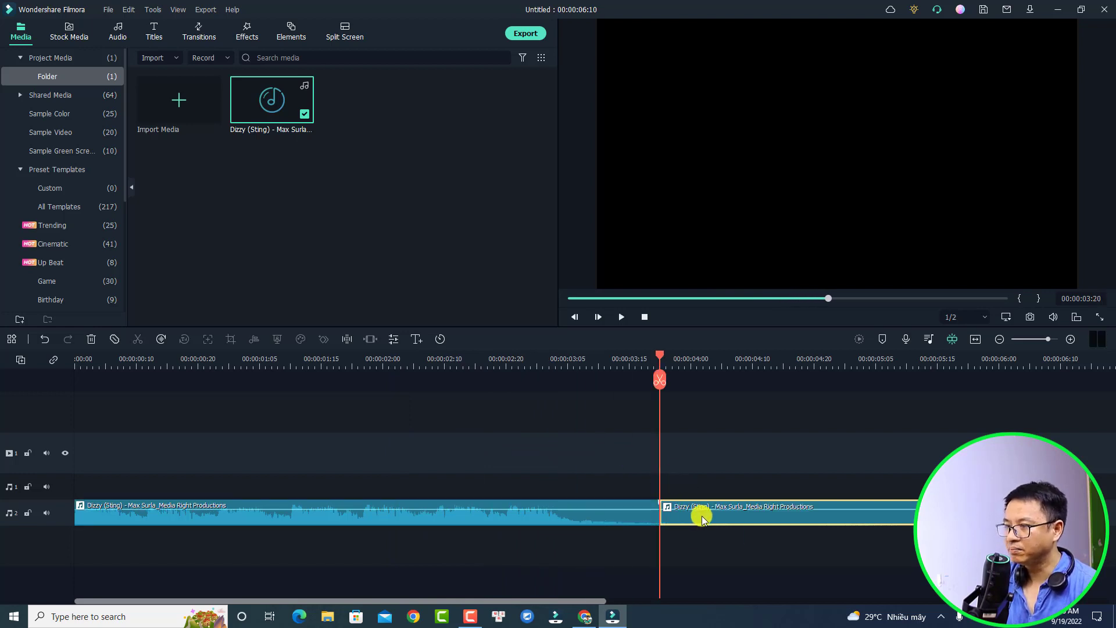
key("Delete")
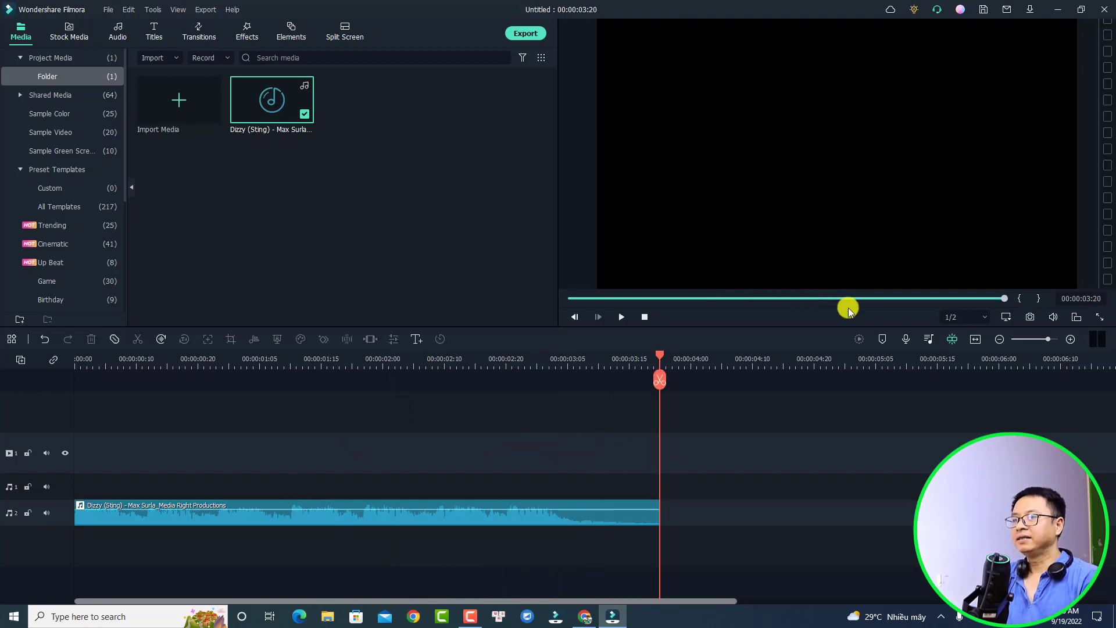
- Add the Fire Particle Pack Title 11 from the Free titles to video track 1 at the start of the timeline
left_click(974, 339)
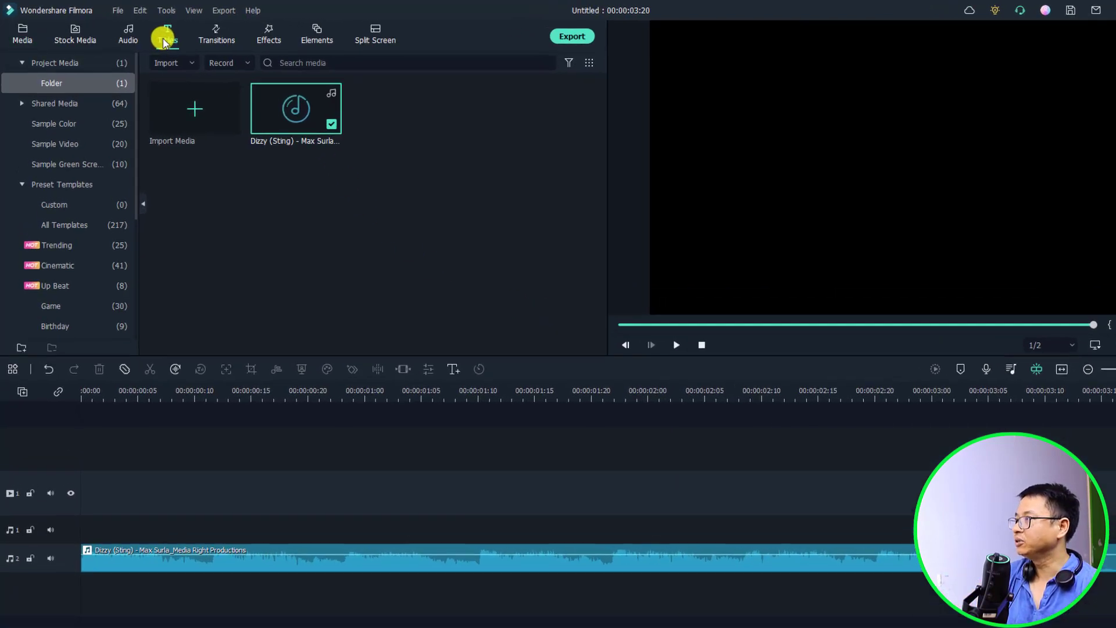
left_click(150, 33)
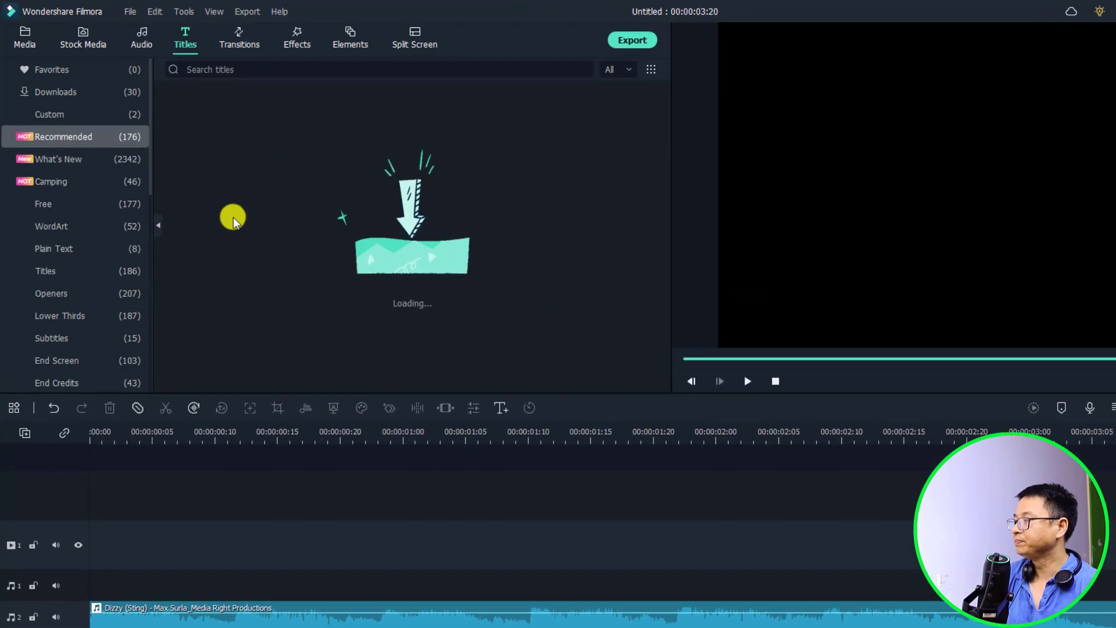
left_click(42, 206)
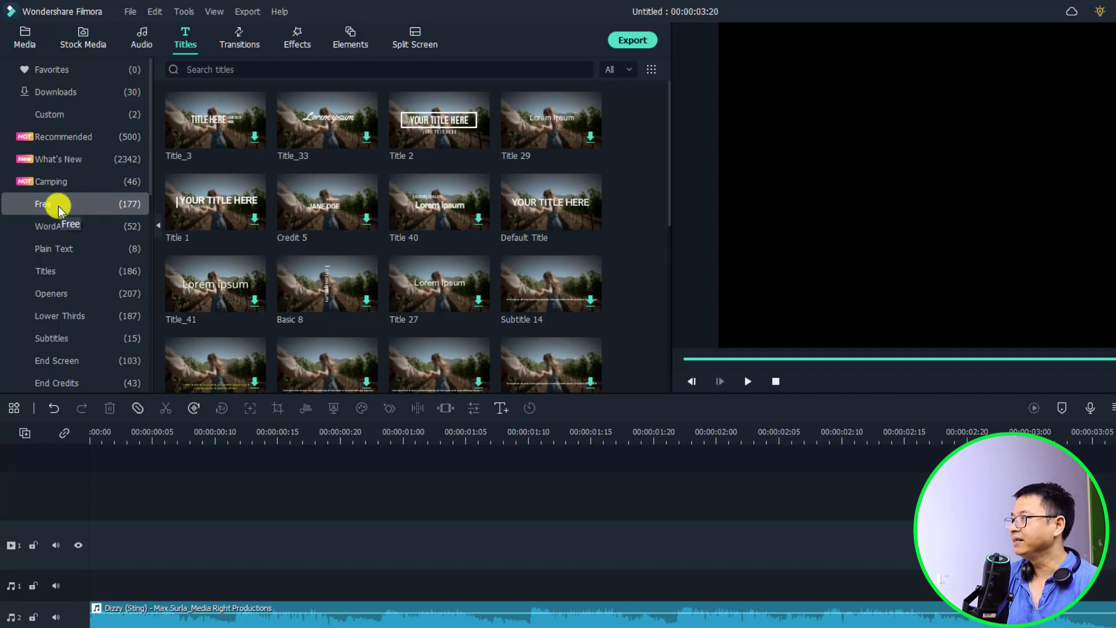
scroll(416, 201, "down", 4)
scroll(416, 203, "down", 2)
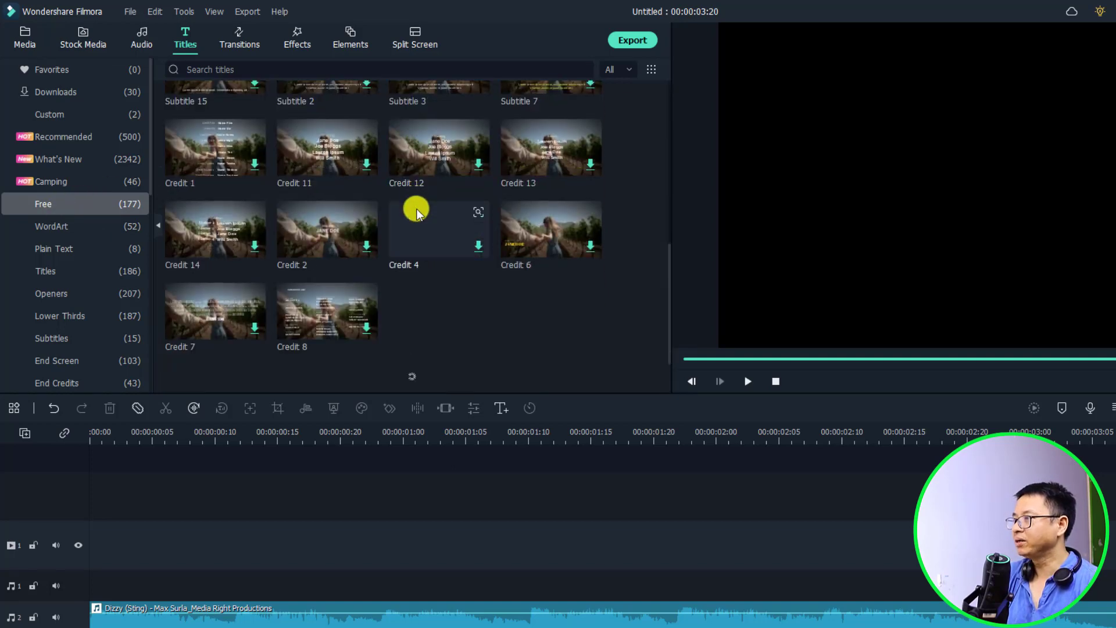
scroll(417, 213, "down", 4)
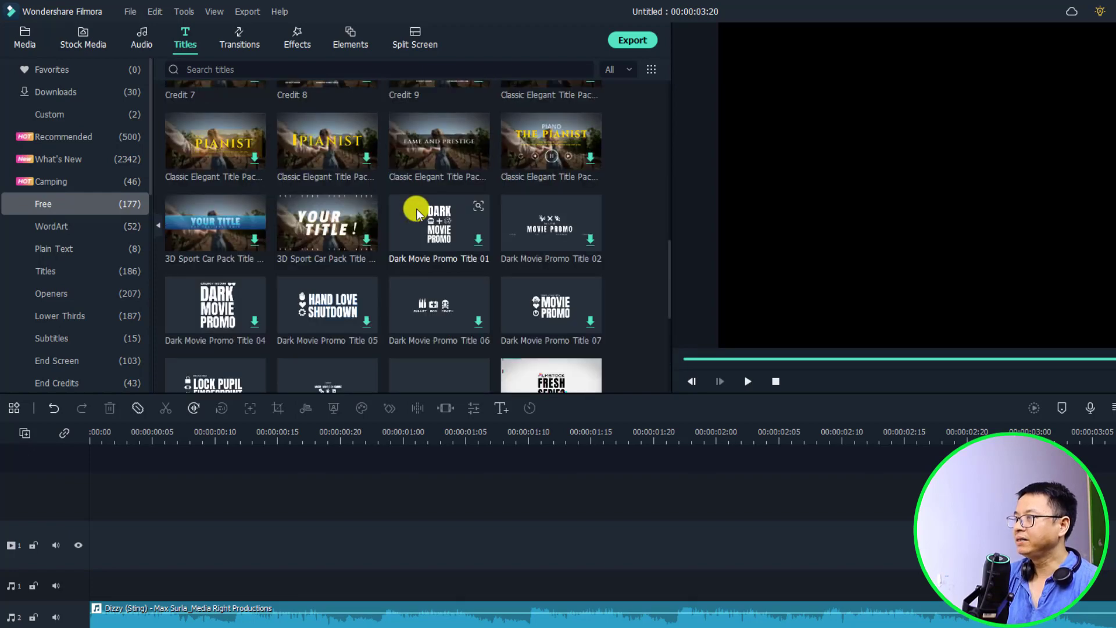
scroll(417, 212, "down", 2)
scroll(417, 214, "down", 2)
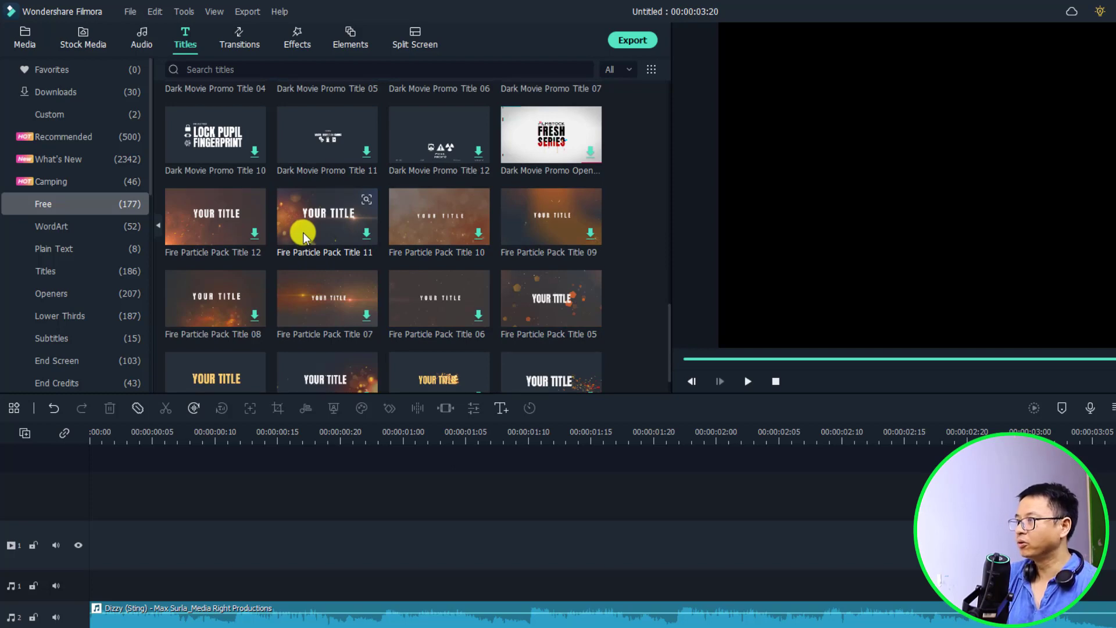
left_click_drag(303, 234, 91, 550)
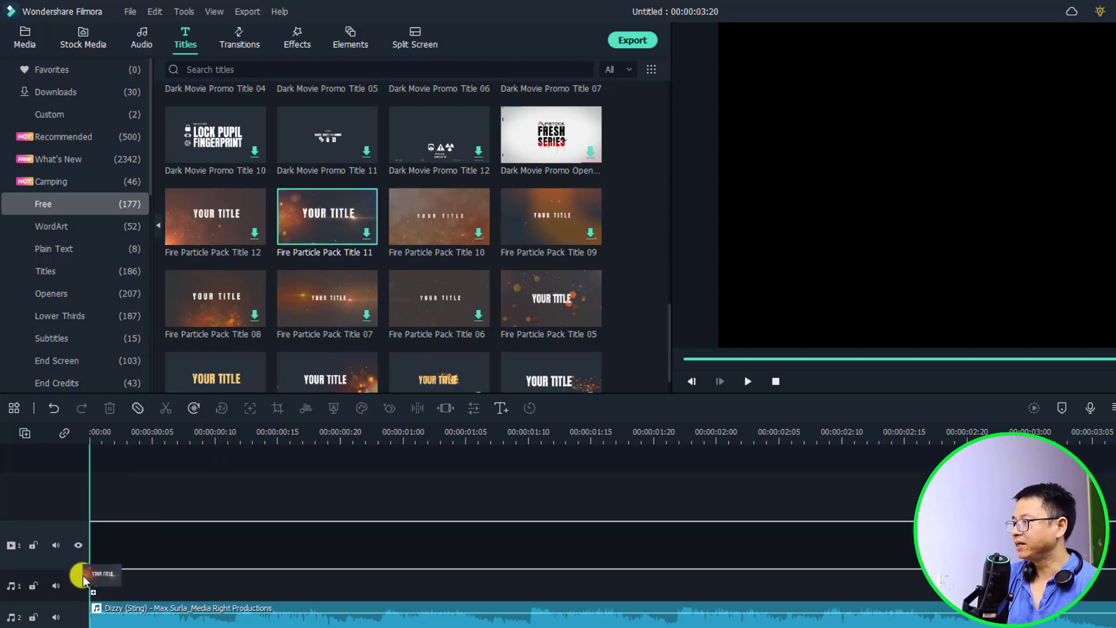
left_click_drag(88, 590, 85, 582)
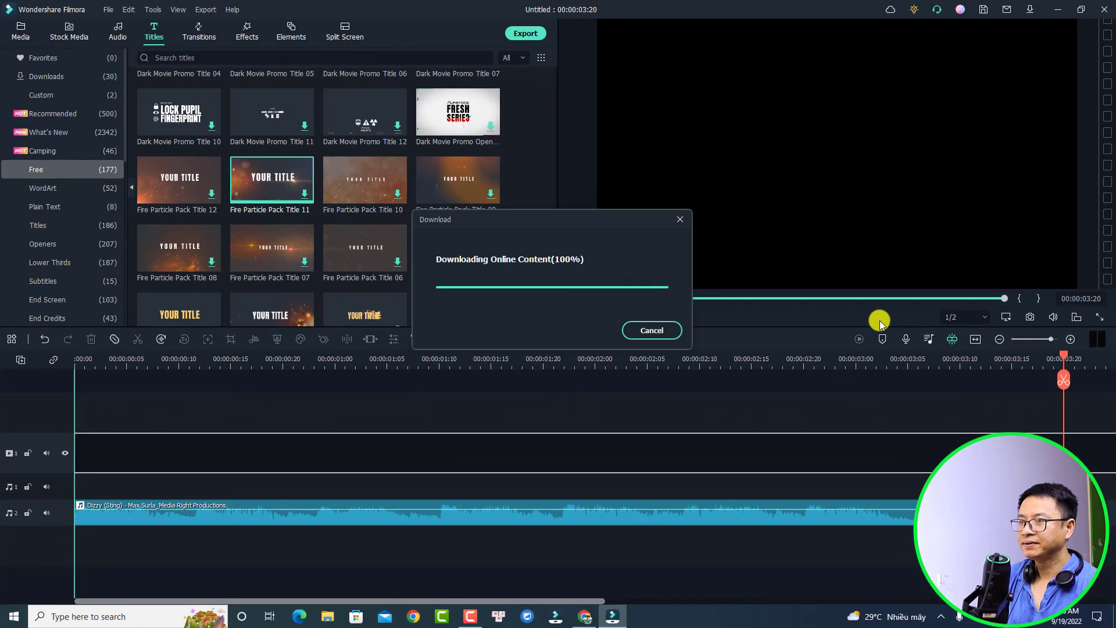
- Play the timeline from the beginning to check the title animation together with the music
left_click(975, 341)
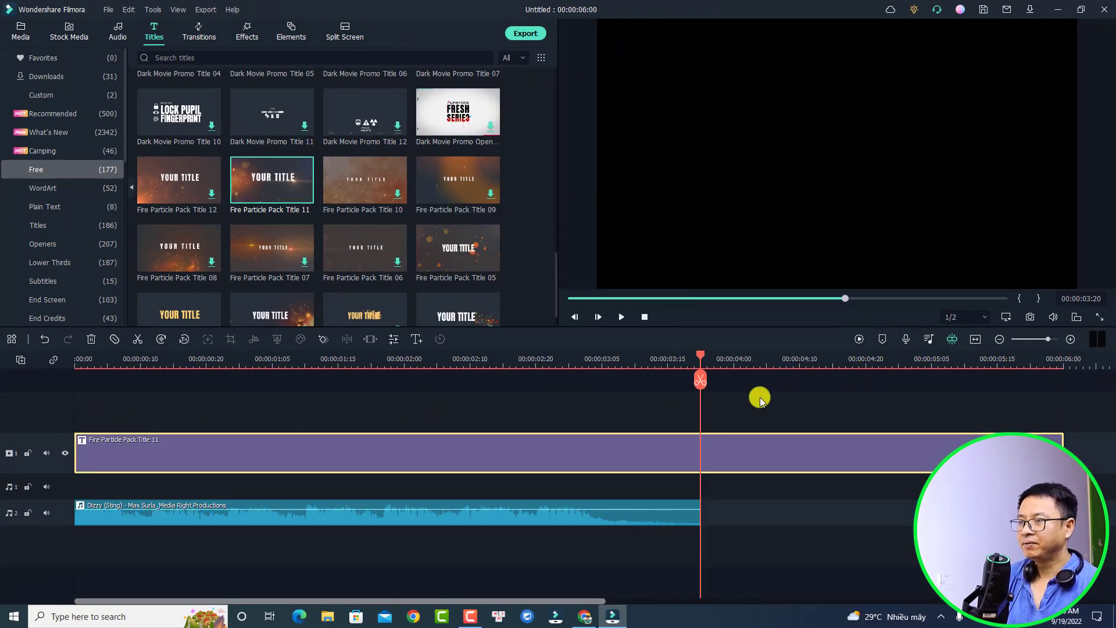
left_click(77, 360)
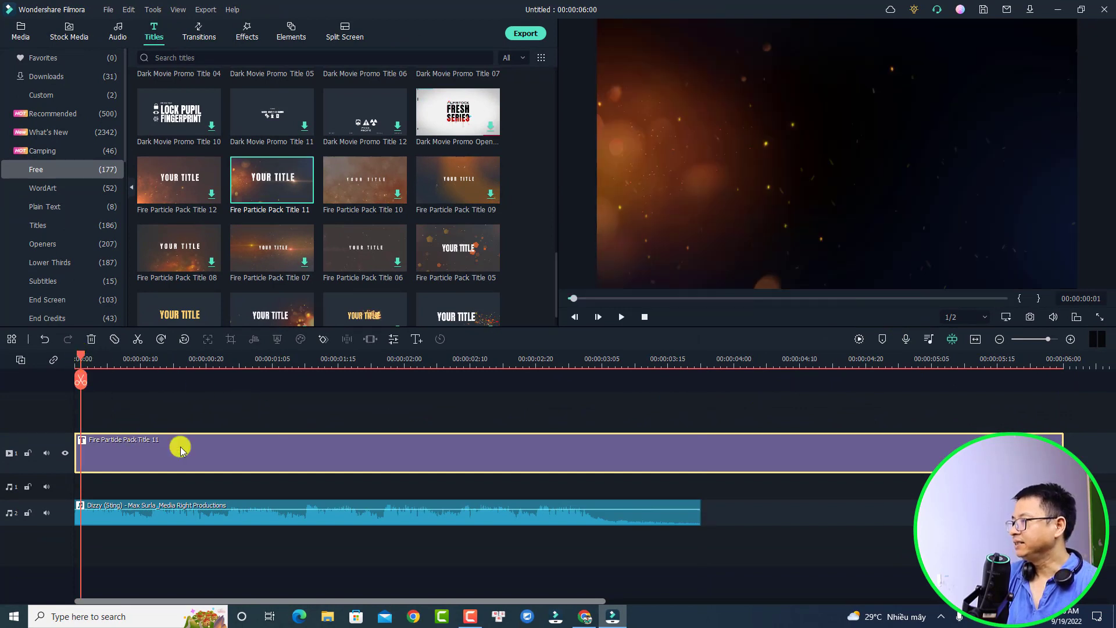
key("space")
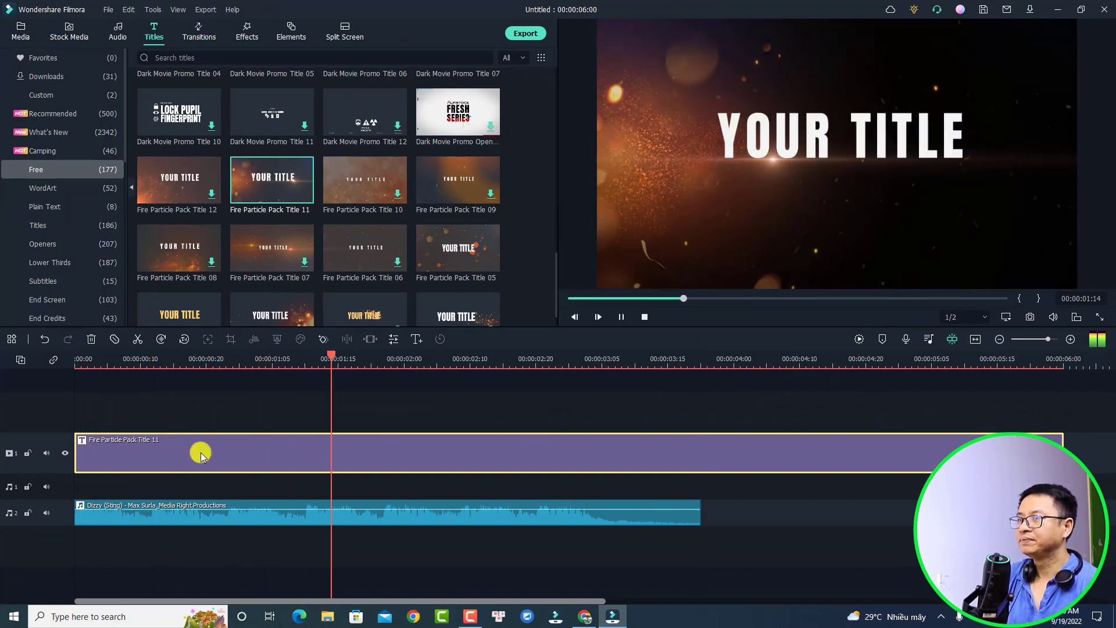
key("space")
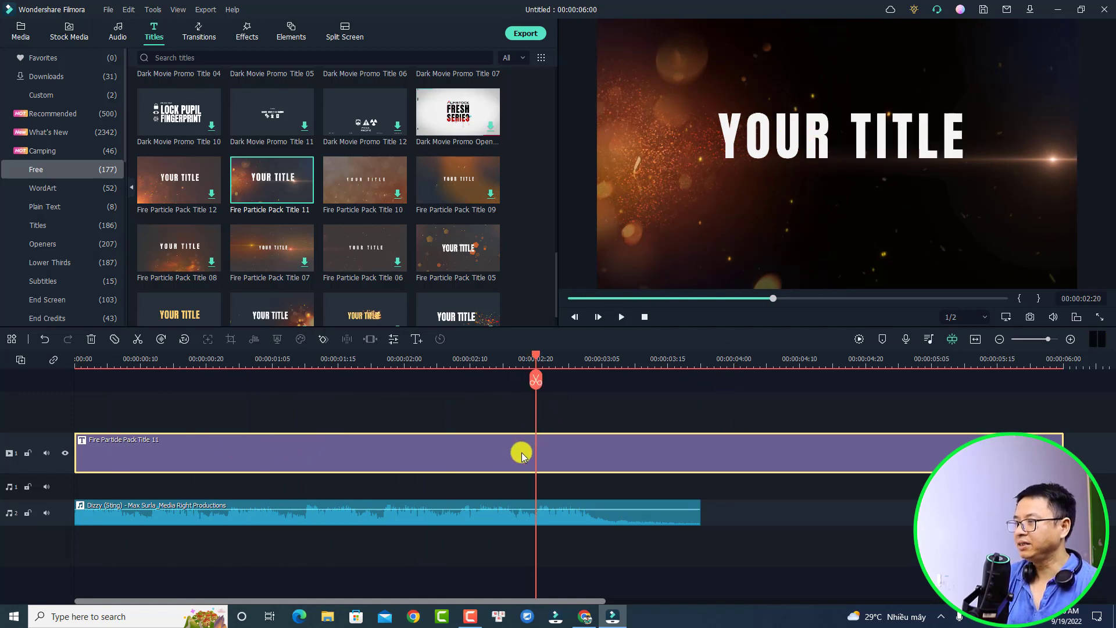
- Replace the placeholder text of the Fire Particle title with "Elearning Supporter"
double_click(505, 462)
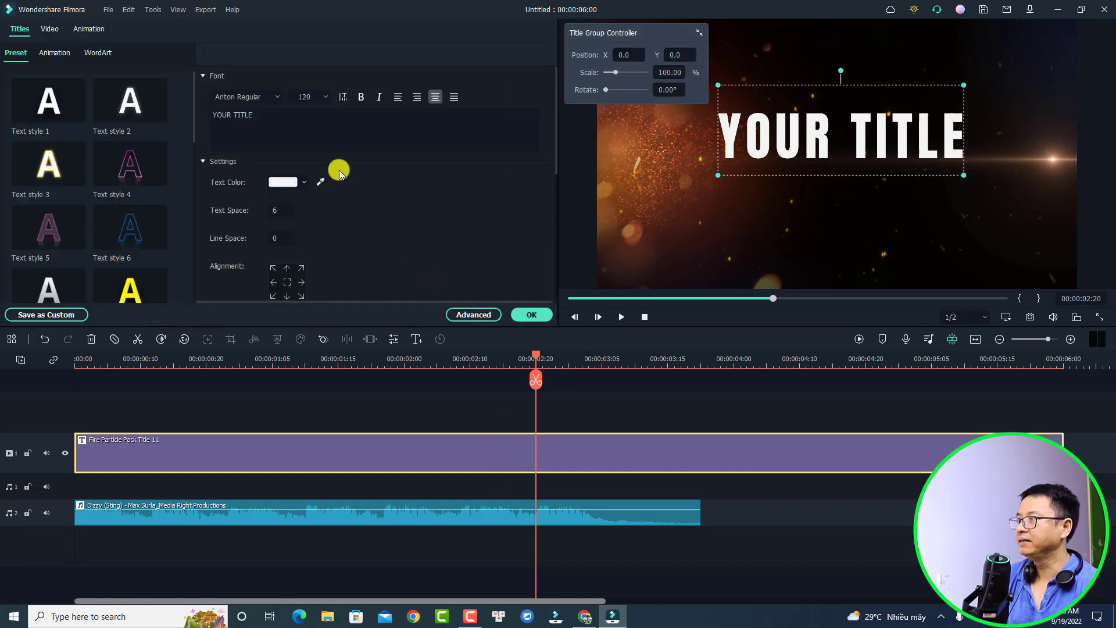
left_click(320, 143)
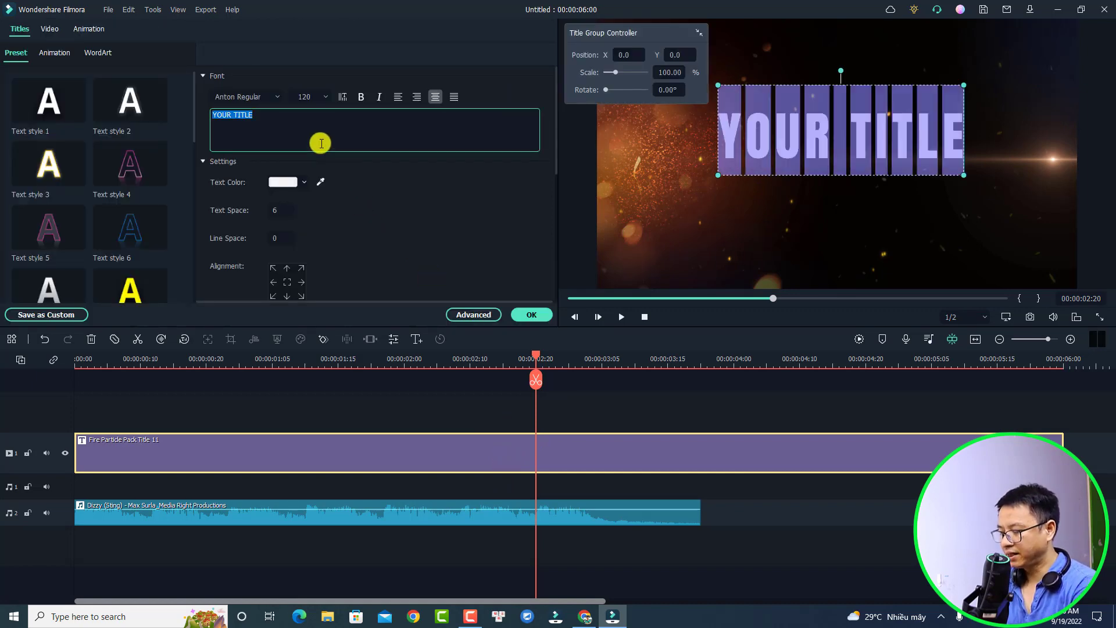
type("Elearn")
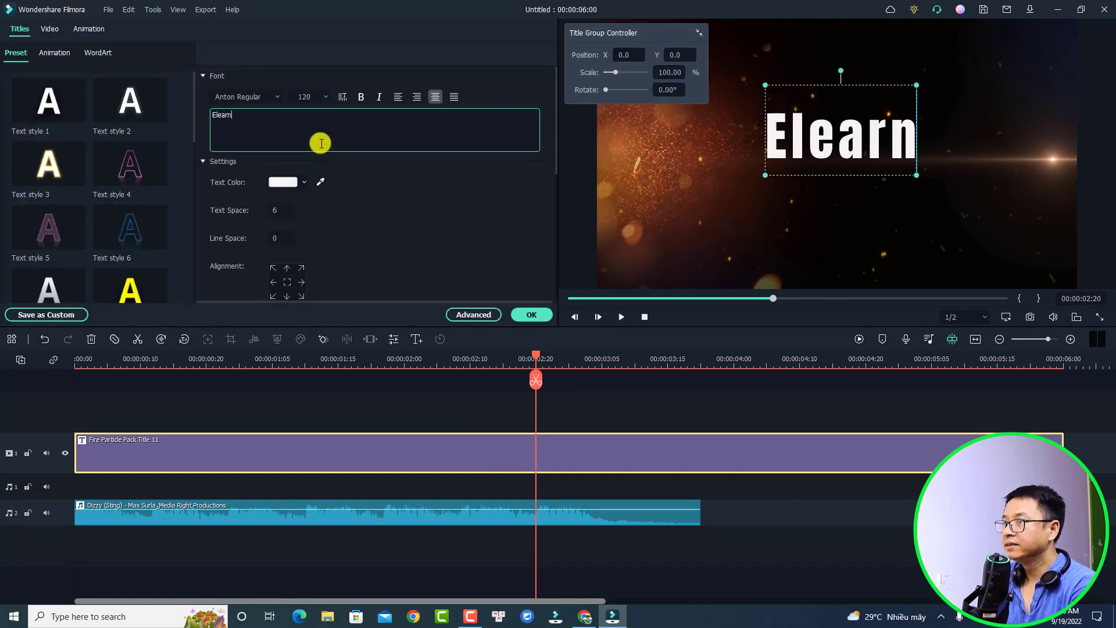
type("ing Supporter")
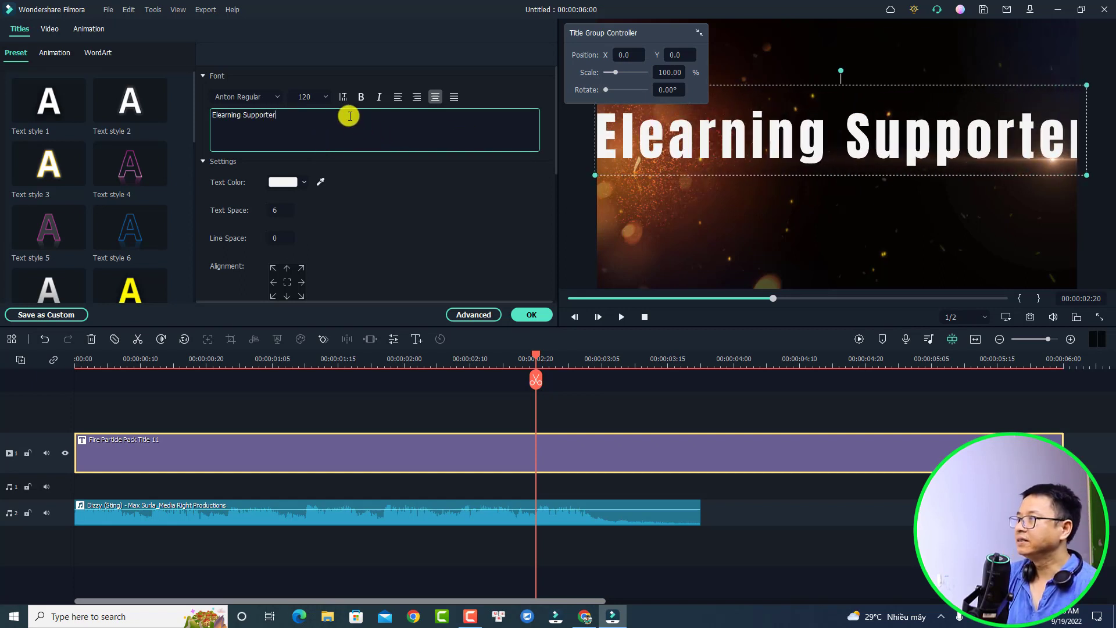
- Set the title's font size to 56 and keep the Anton Regular font
left_click(325, 97)
scroll(312, 175, "down", 3)
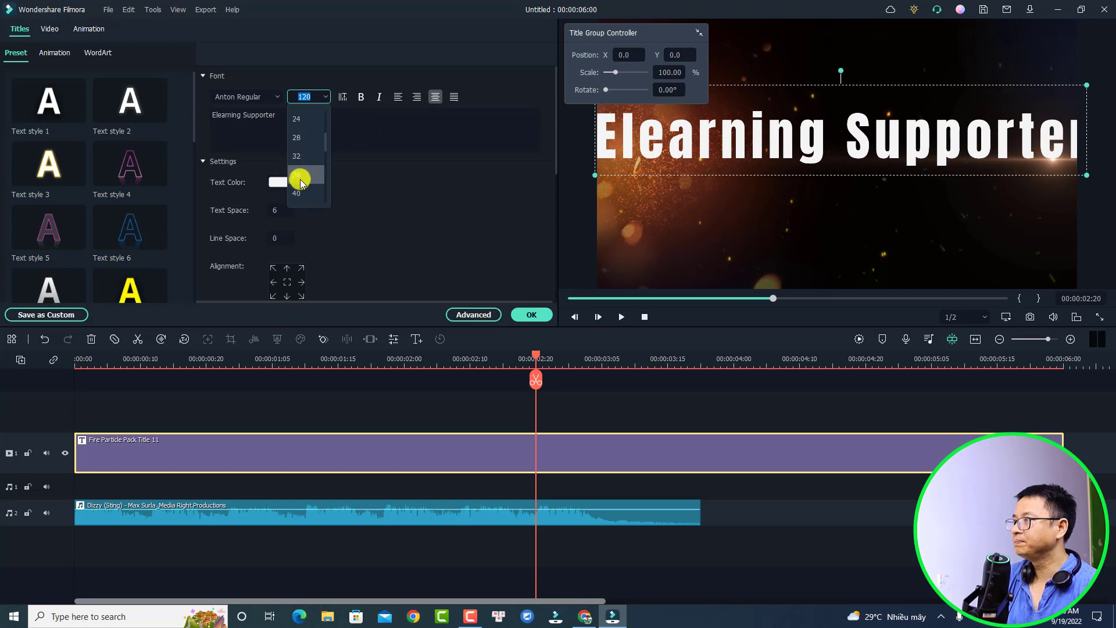
left_click(298, 197)
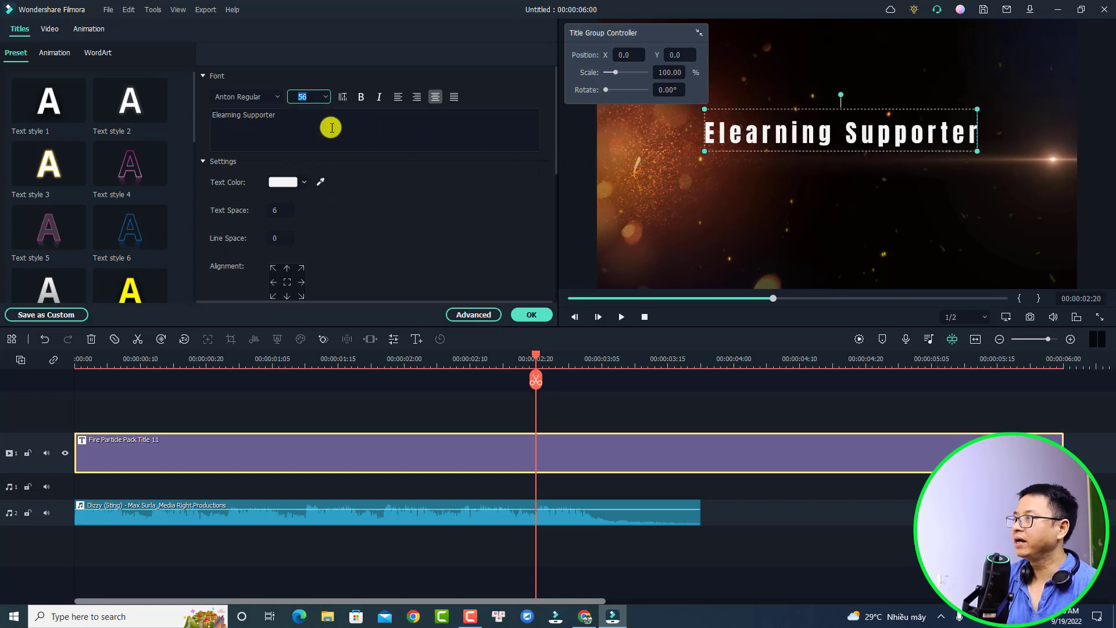
left_click(265, 98)
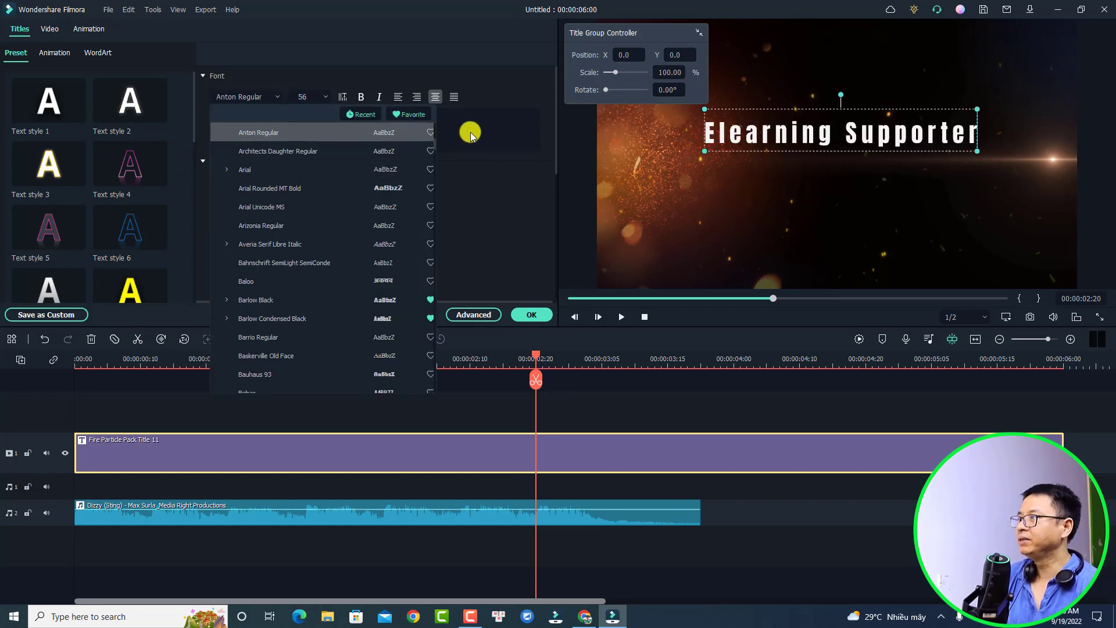
left_click(493, 138)
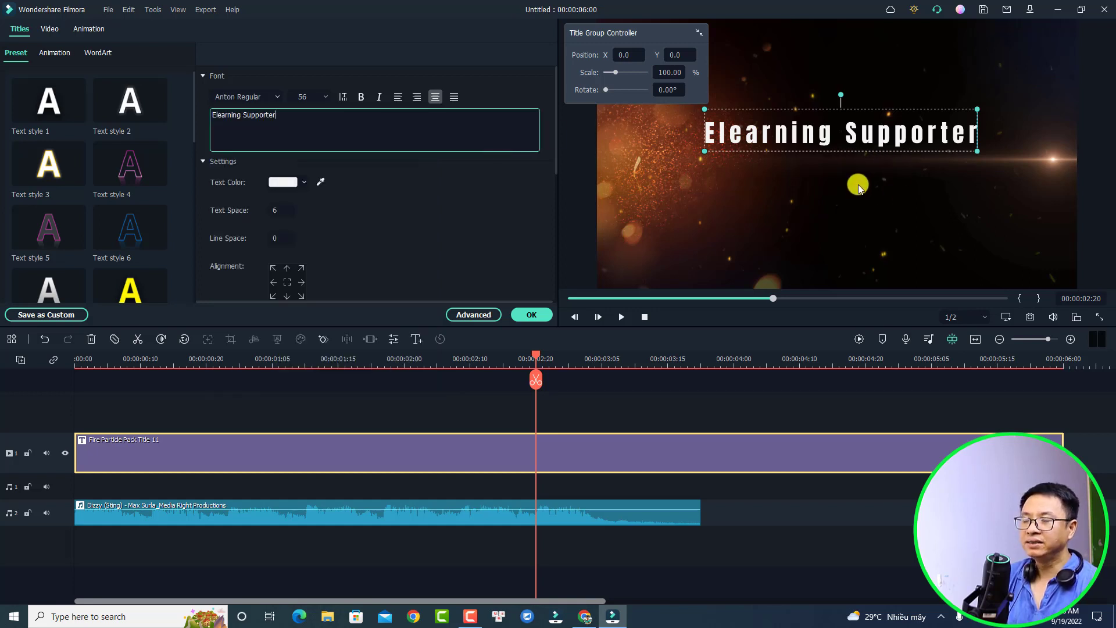
- Open the advanced text editor for the title and preview its text animation from the start
left_click(475, 315)
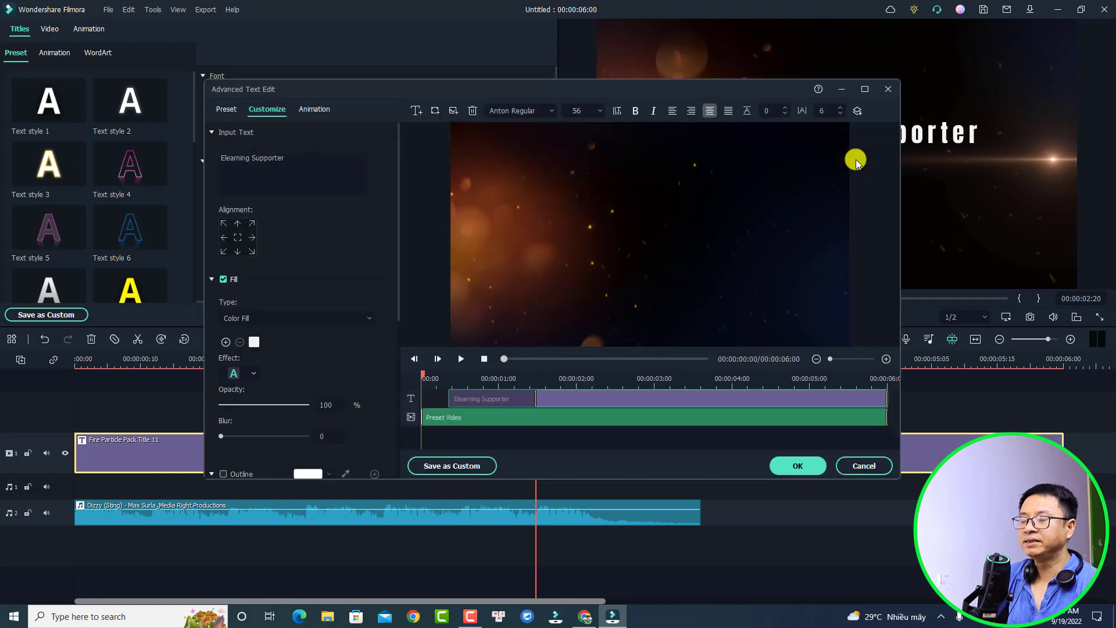
key("space")
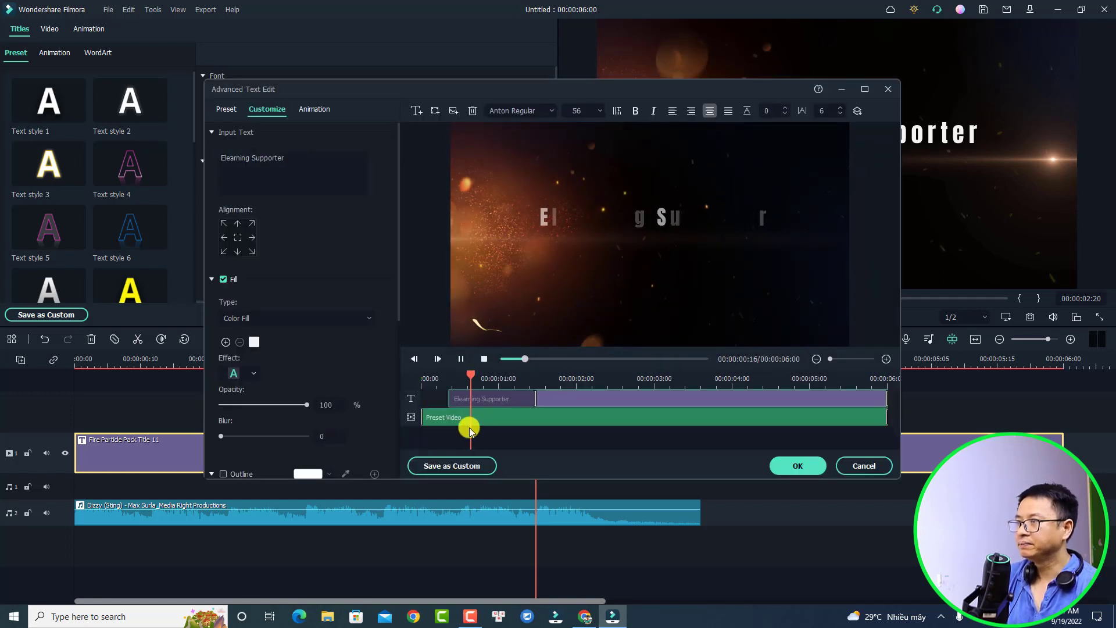
key("space")
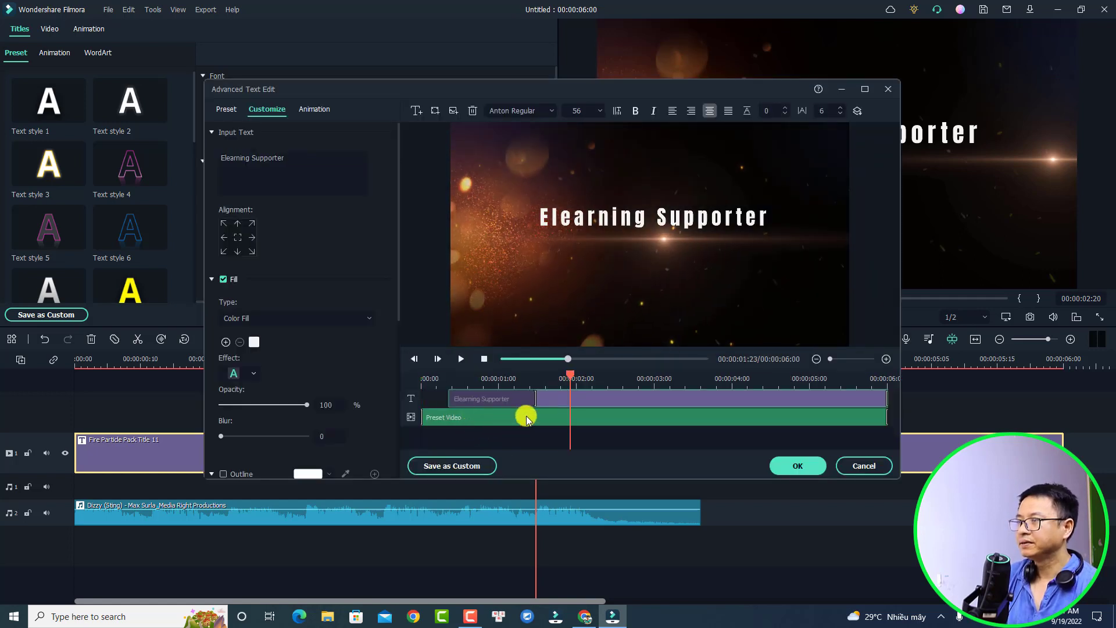
- Apply the Type Writer animation to the Elearning Supporter text and preview it from the start
left_click(588, 402)
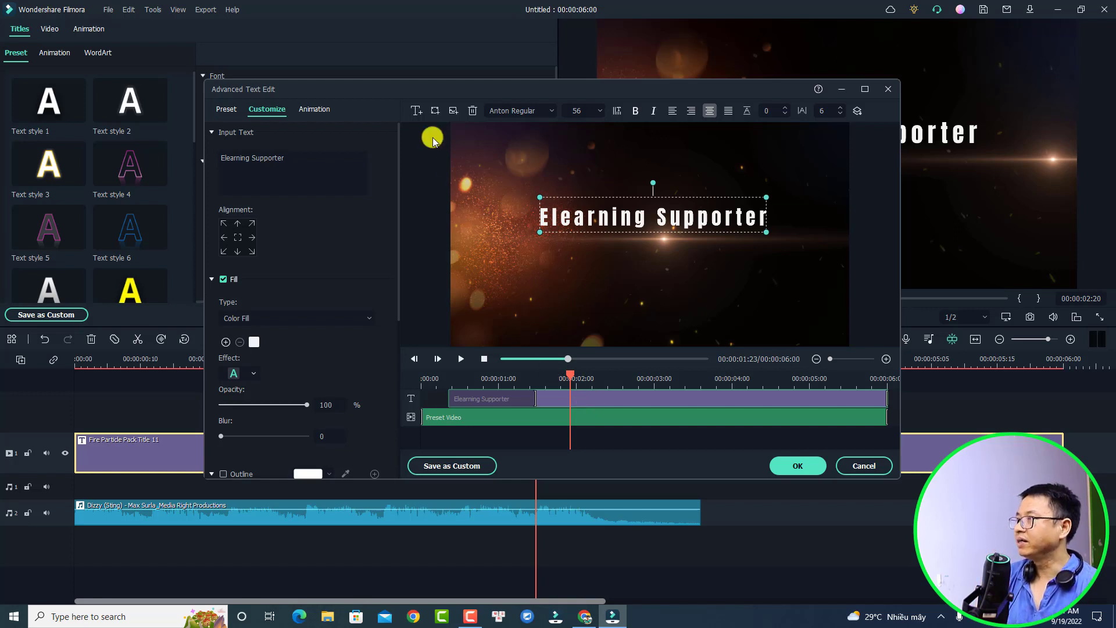
left_click(312, 110)
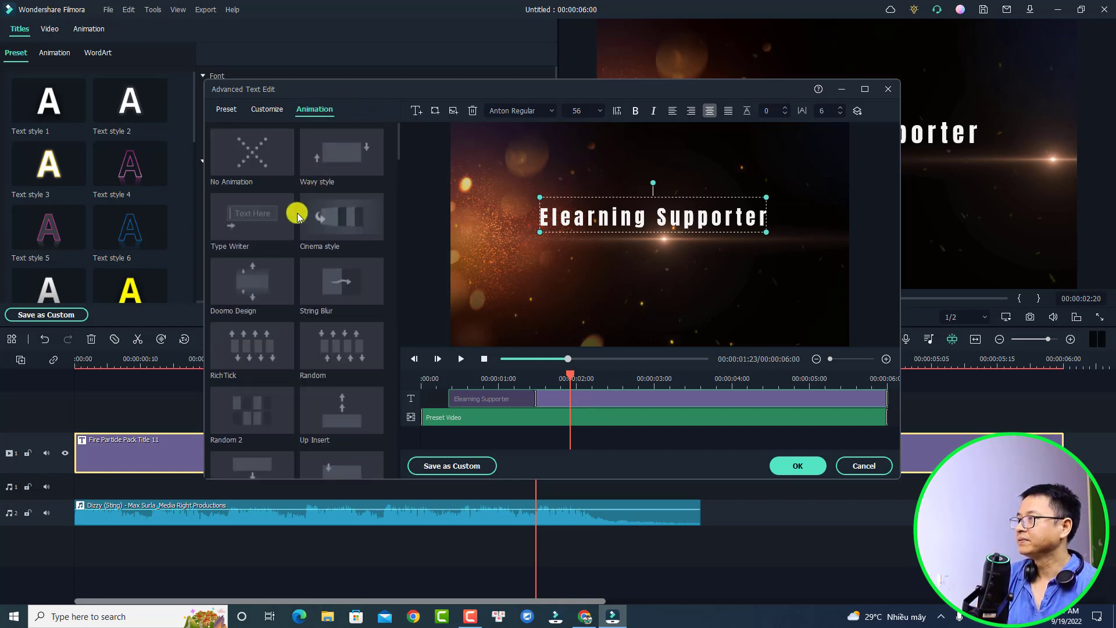
left_click(251, 231)
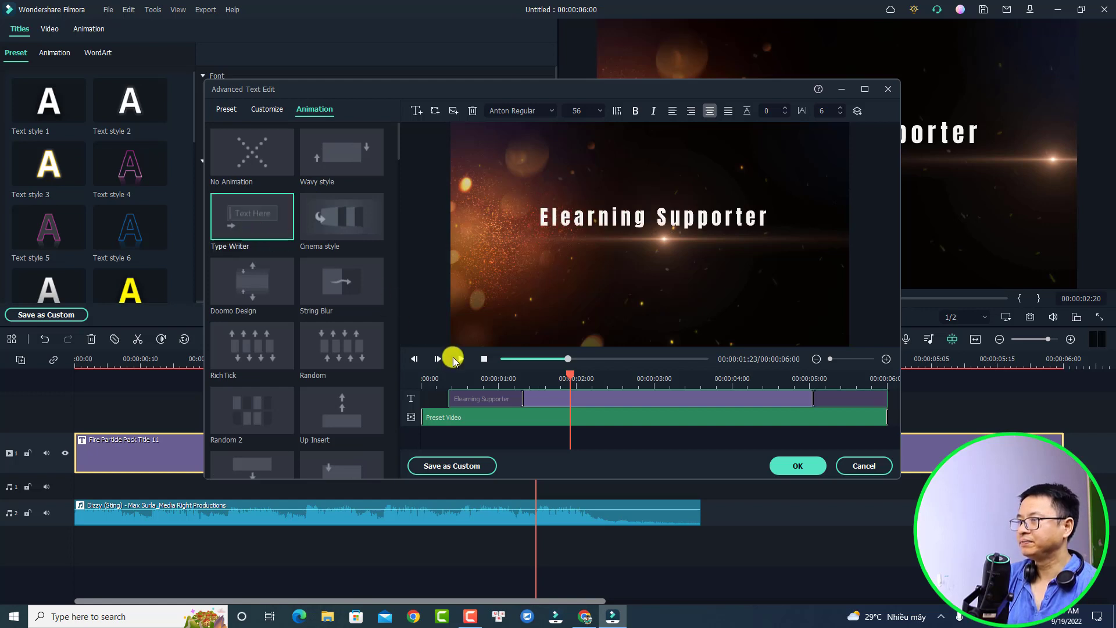
left_click(428, 379)
key("space")
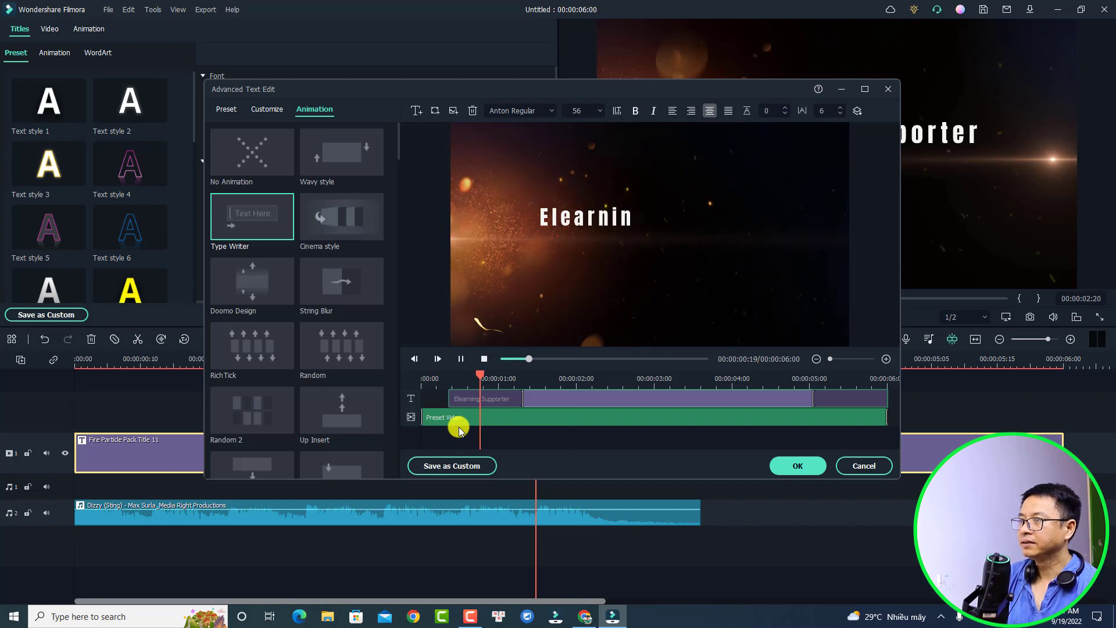
key("space")
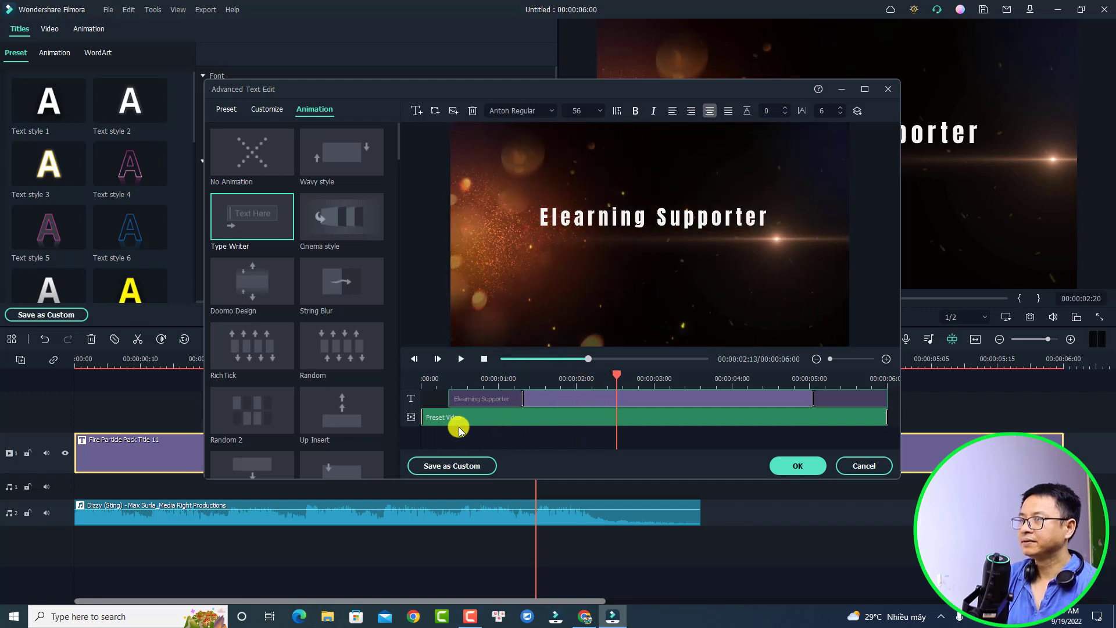
- Insert the ES LOGO image from the Desktop folder and shrink it to a small logo centred above the title text
left_click(657, 227)
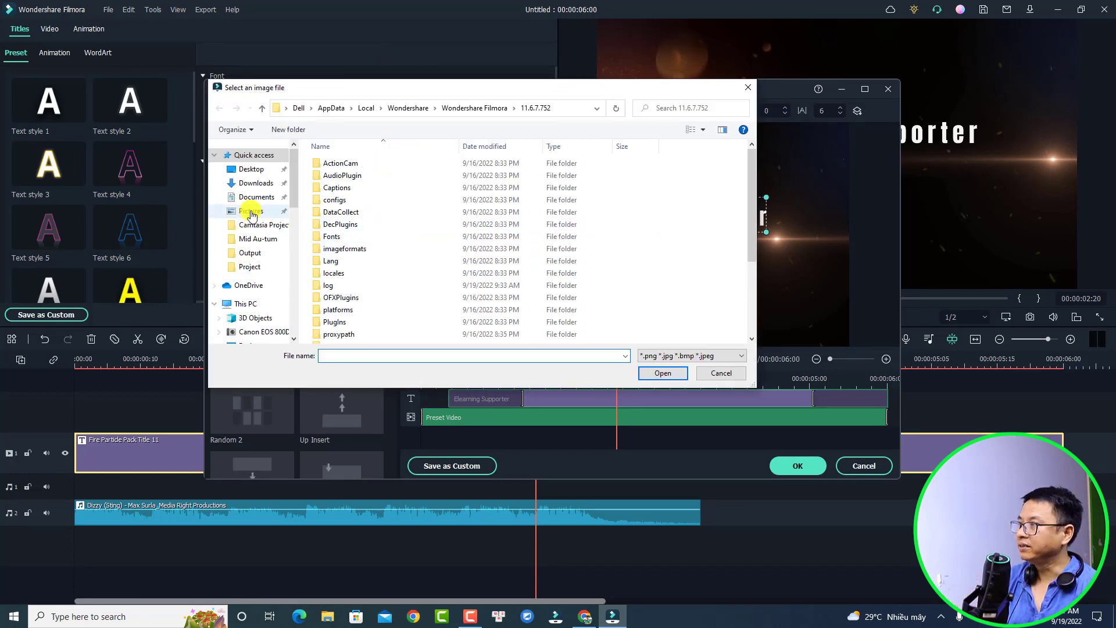
left_click(247, 169)
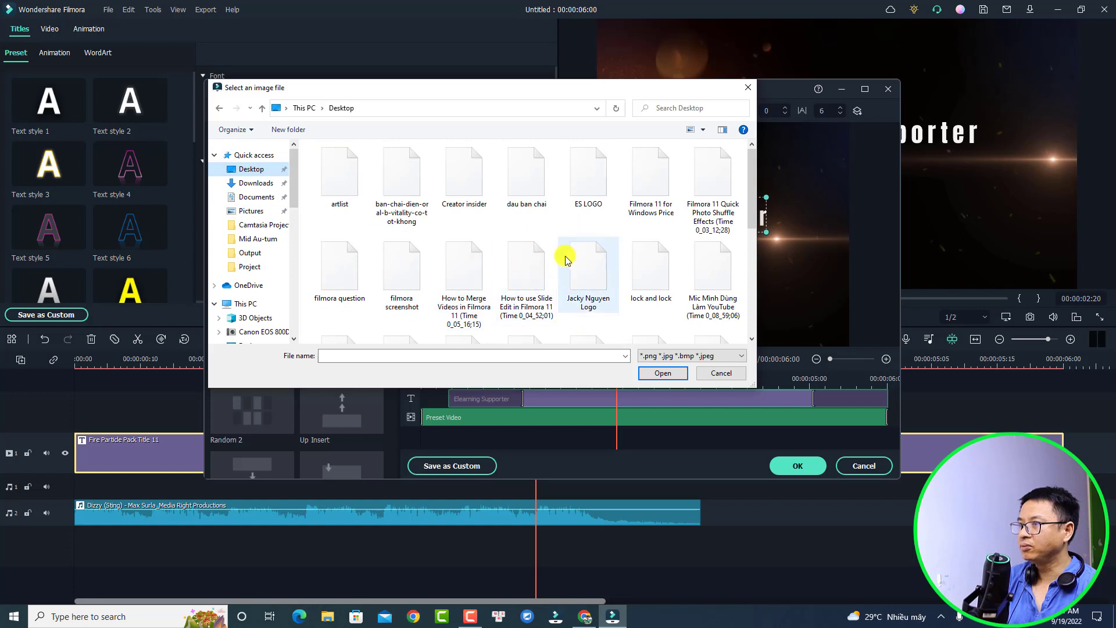
left_click(585, 187)
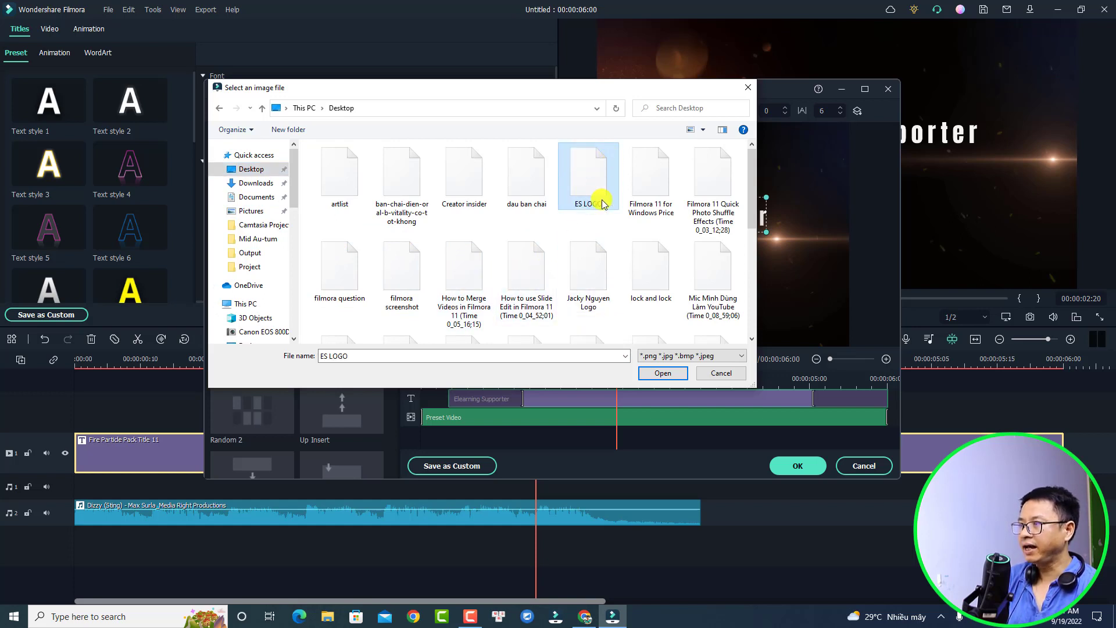
left_click(653, 375)
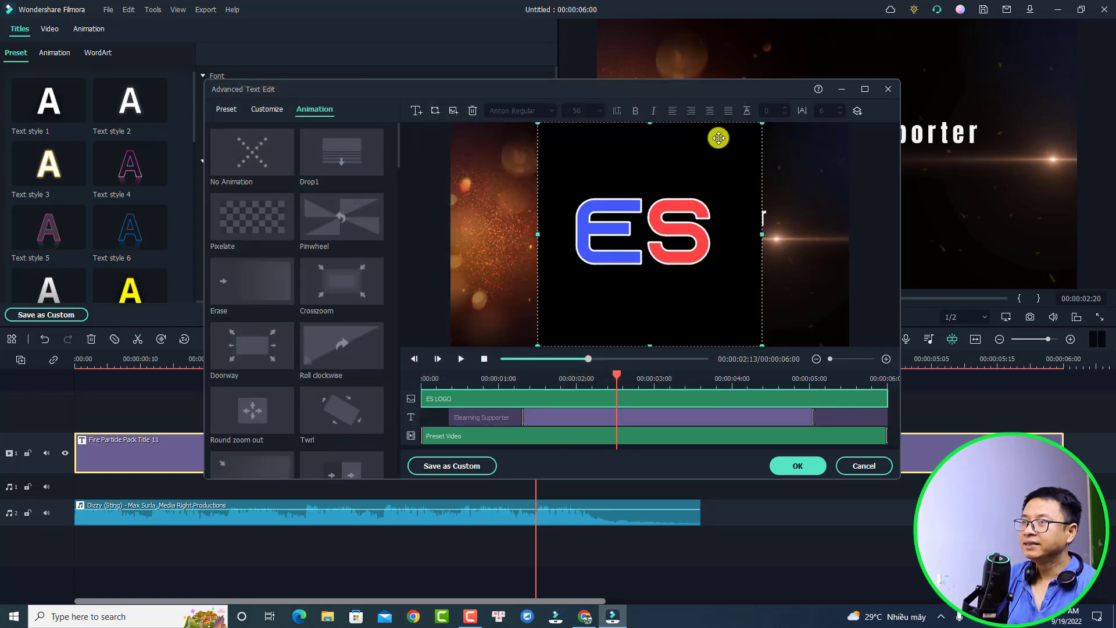
left_click_drag(761, 122, 658, 165)
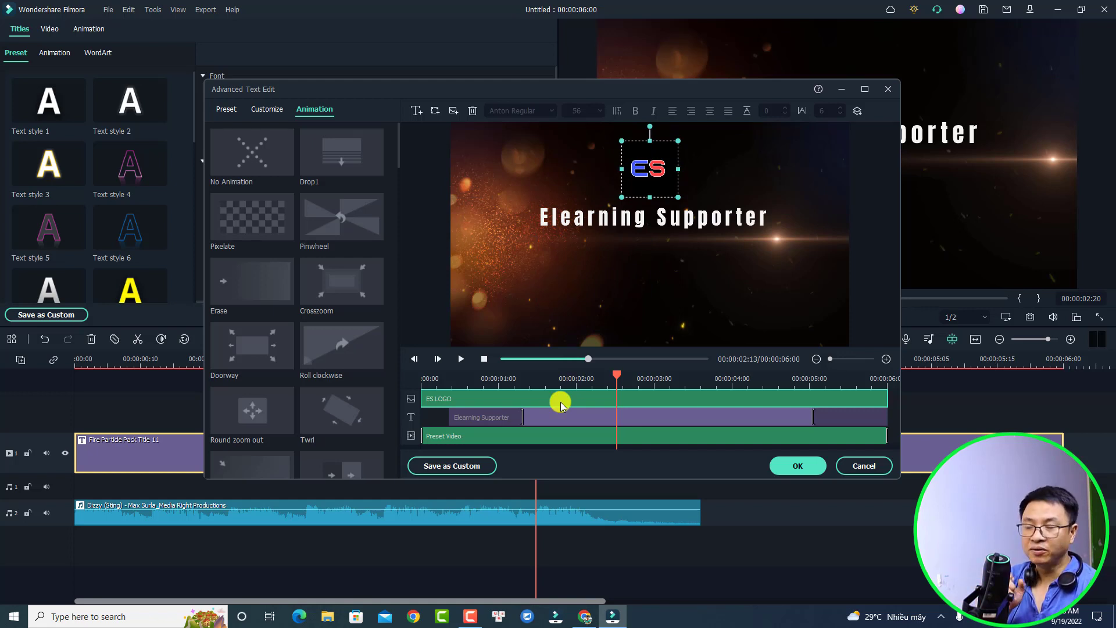
- Apply the Drop1 animation to the ES logo and preview it from the start
double_click(346, 170)
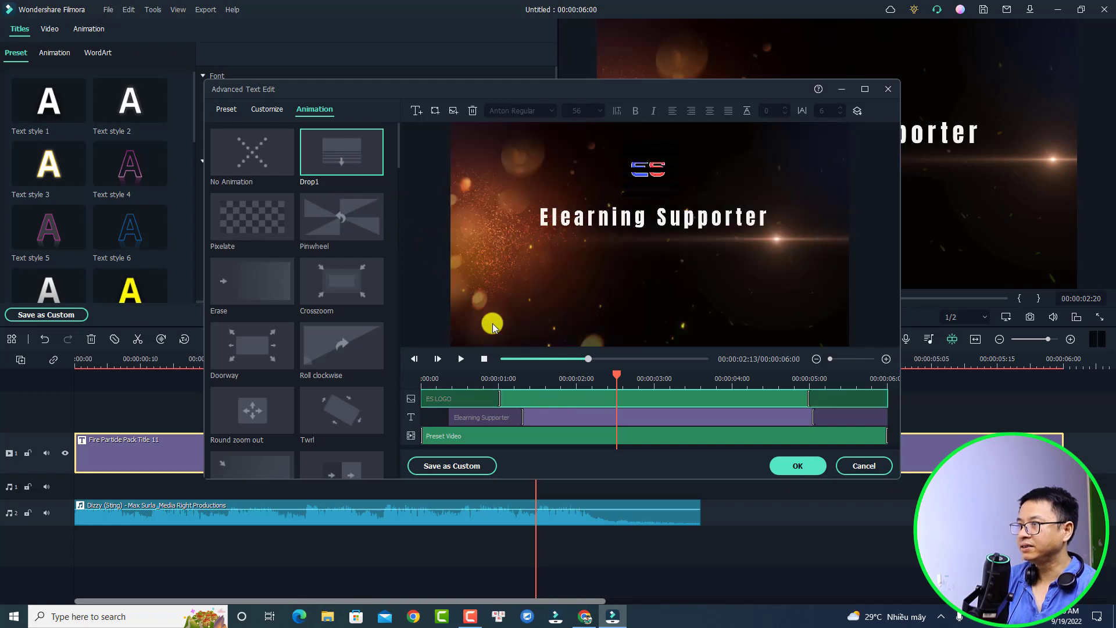
left_click(425, 380)
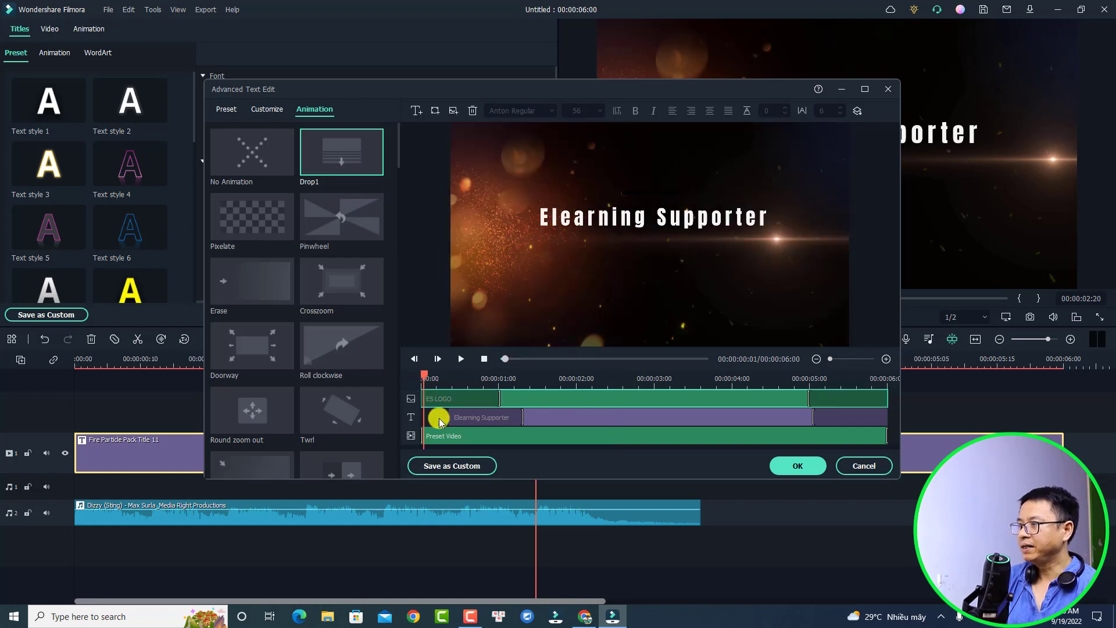
key("space")
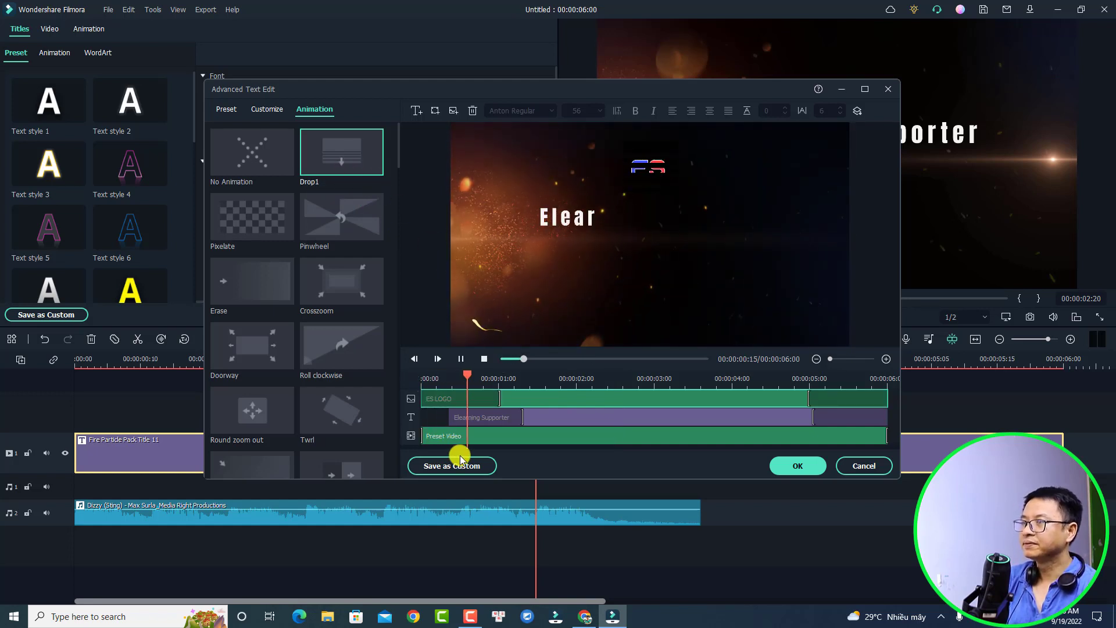
key("space")
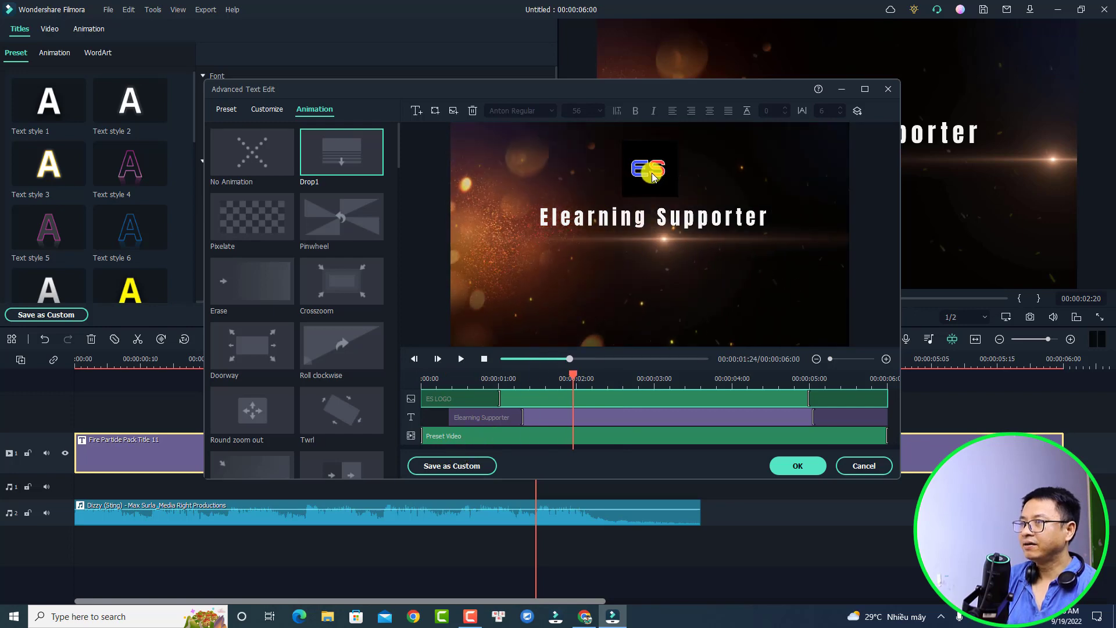
- Move the ES logo down close to the title text, send it backward behind the text and preview the animation
left_click_drag(652, 183, 648, 198)
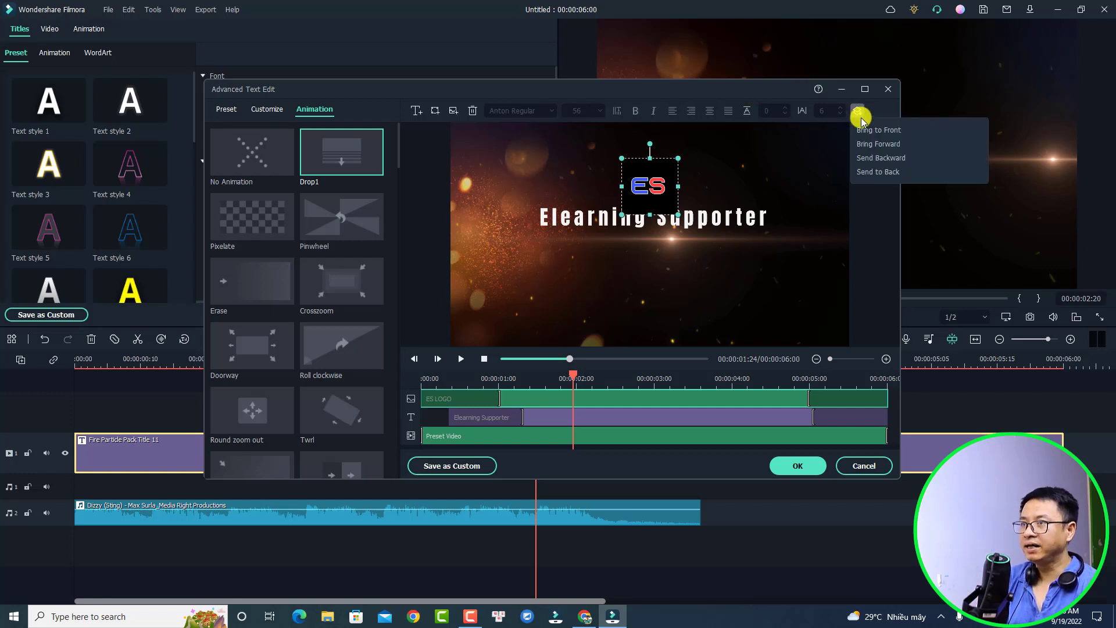
left_click(872, 159)
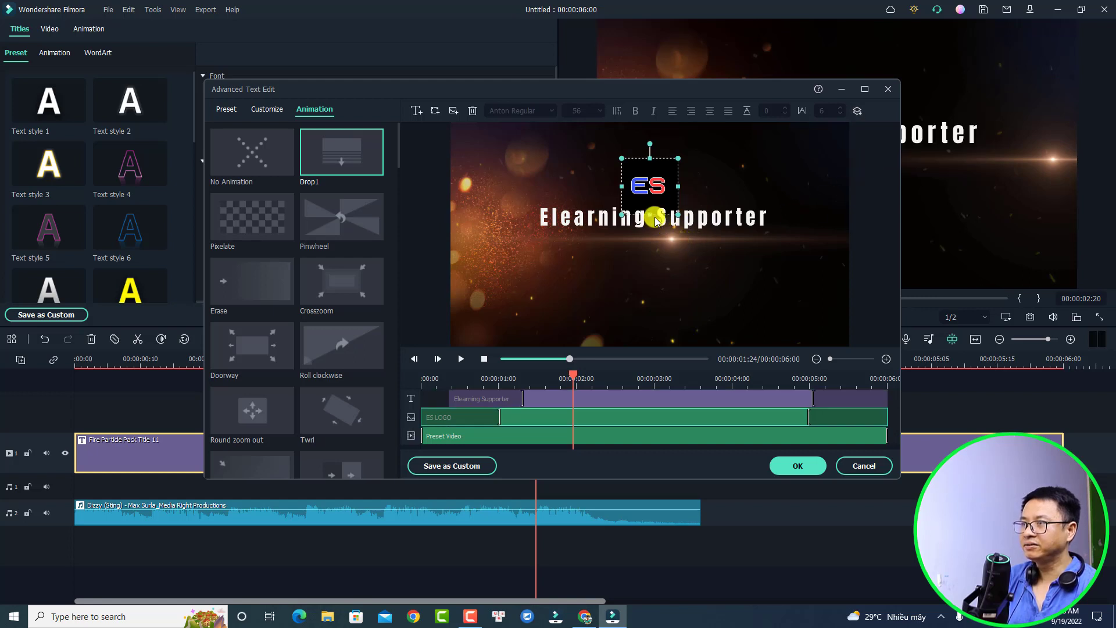
left_click(423, 378)
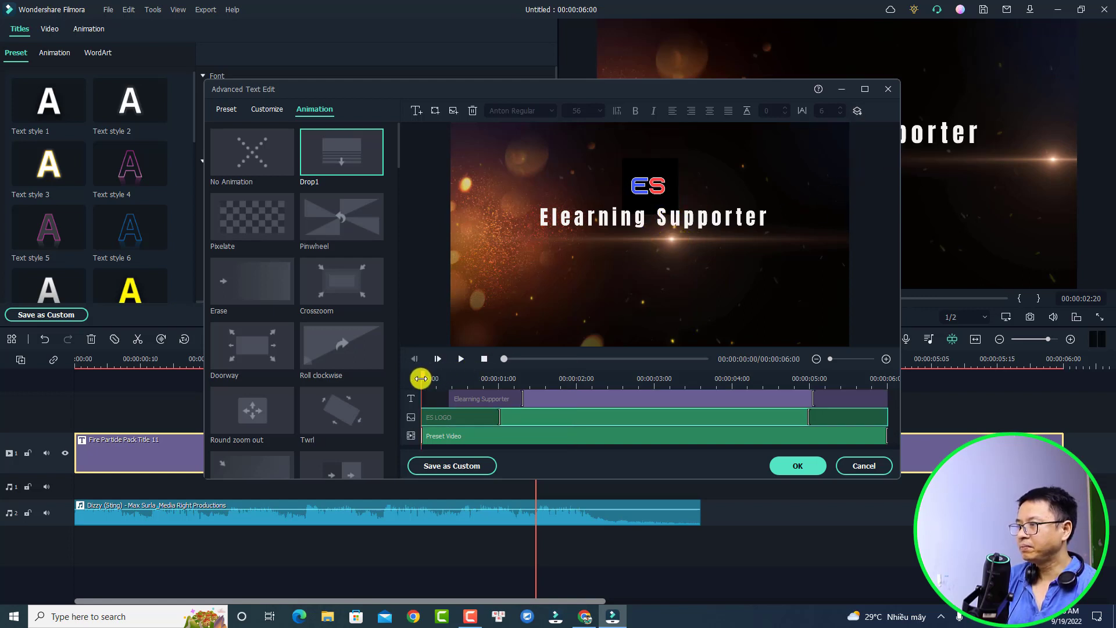
key("space")
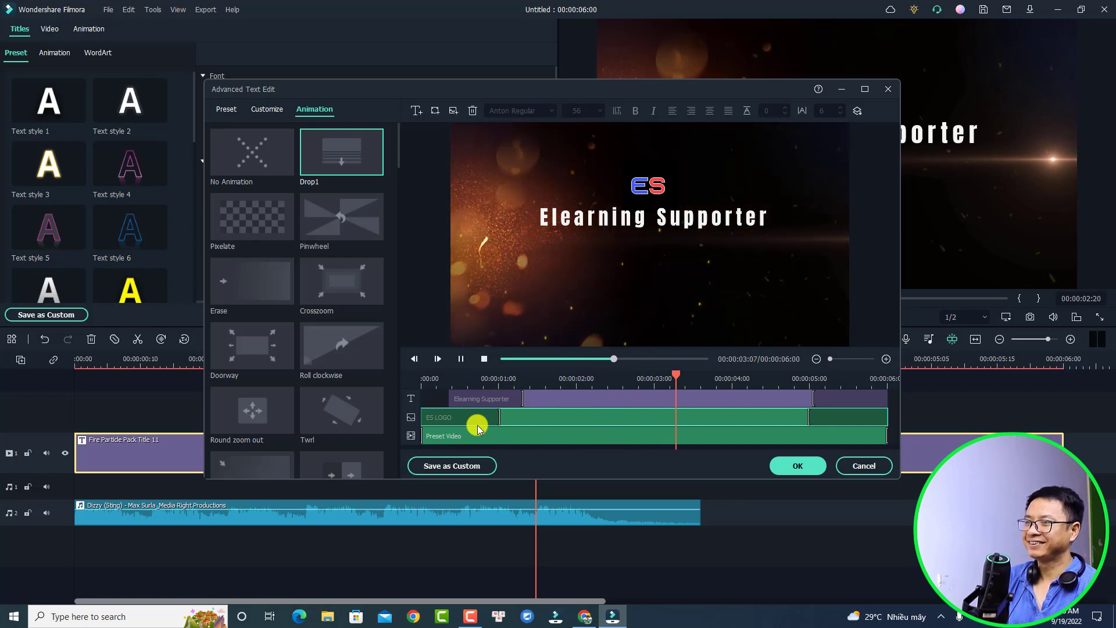
key("space")
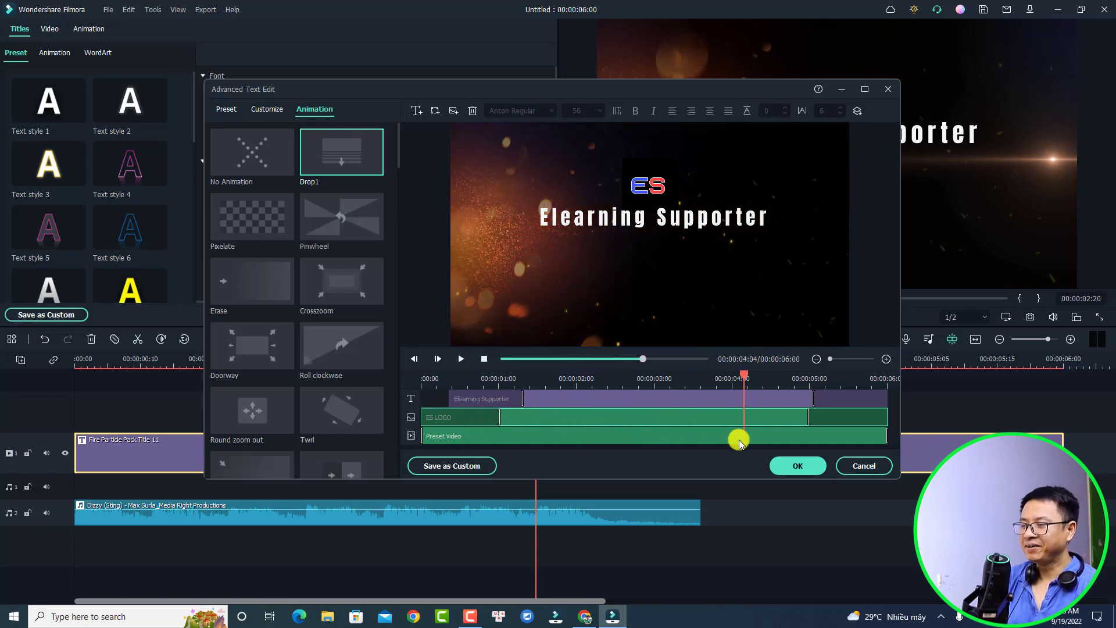
- Apply the advanced text edits and play the main timeline from the beginning to check the logo and title
left_click(791, 470)
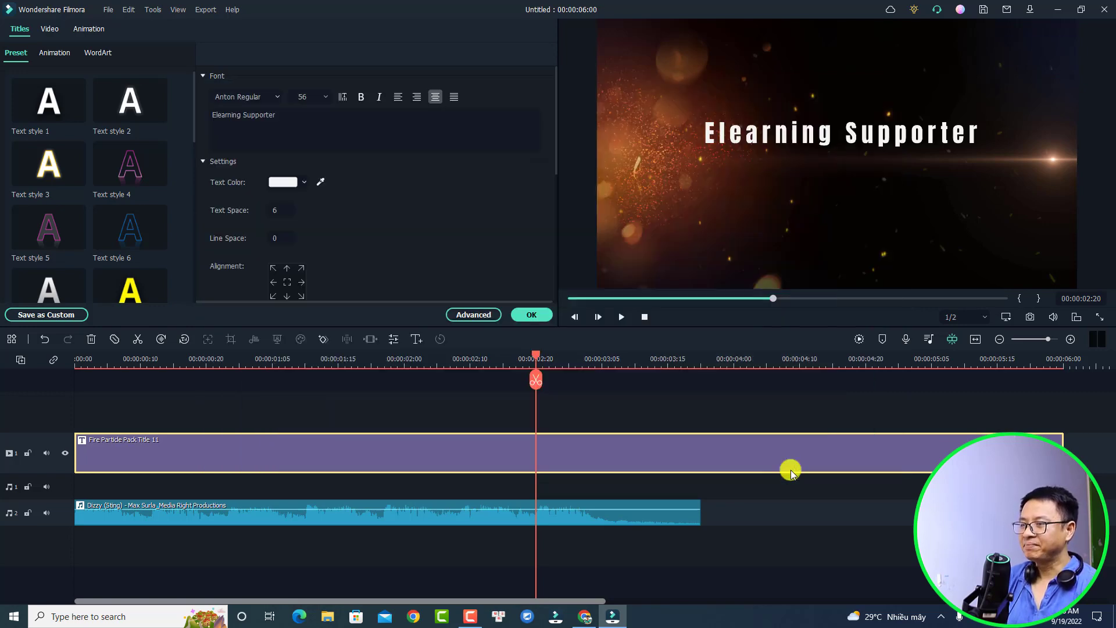
left_click(77, 362)
key("space")
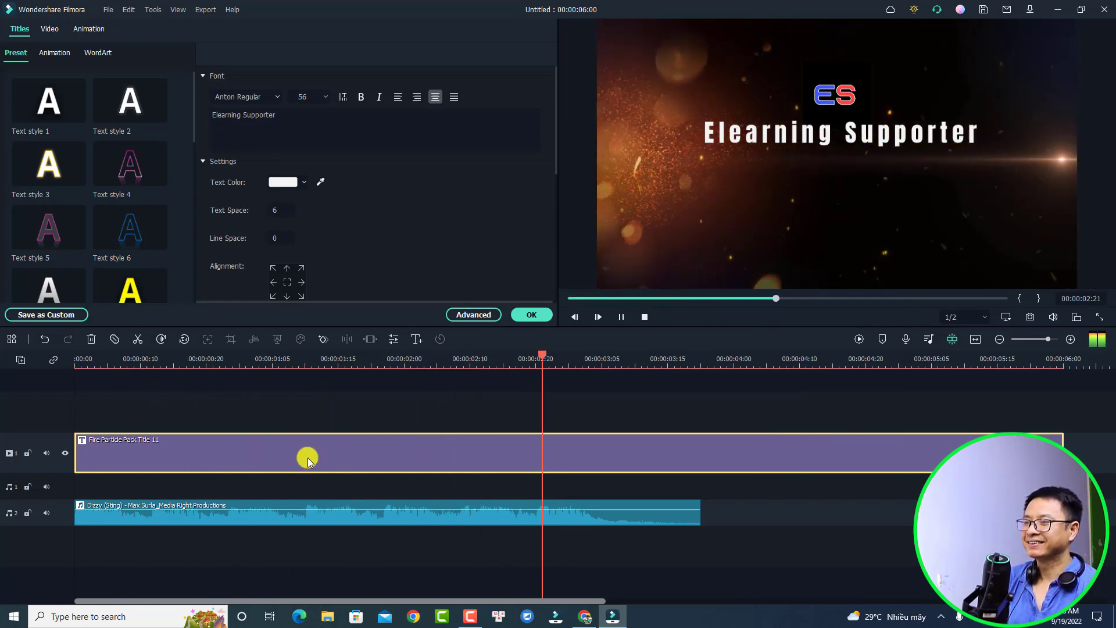
key("space")
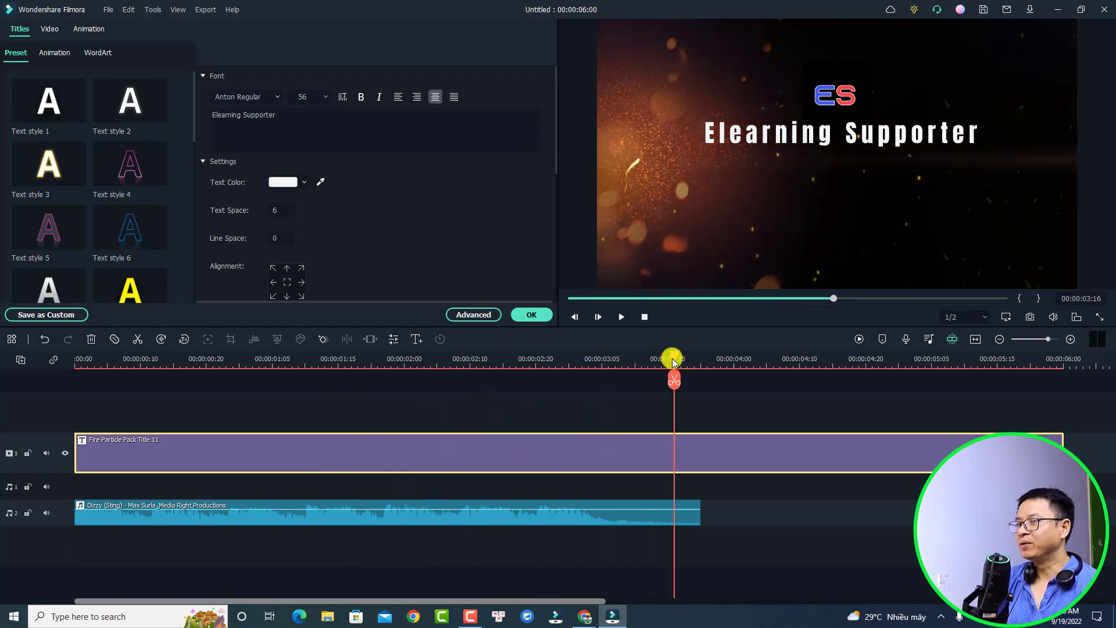
- Cut the Fire Particle title clip at 00:00:03:20 to end with the music, and play the intro from the start
left_click_drag(675, 360, 701, 362)
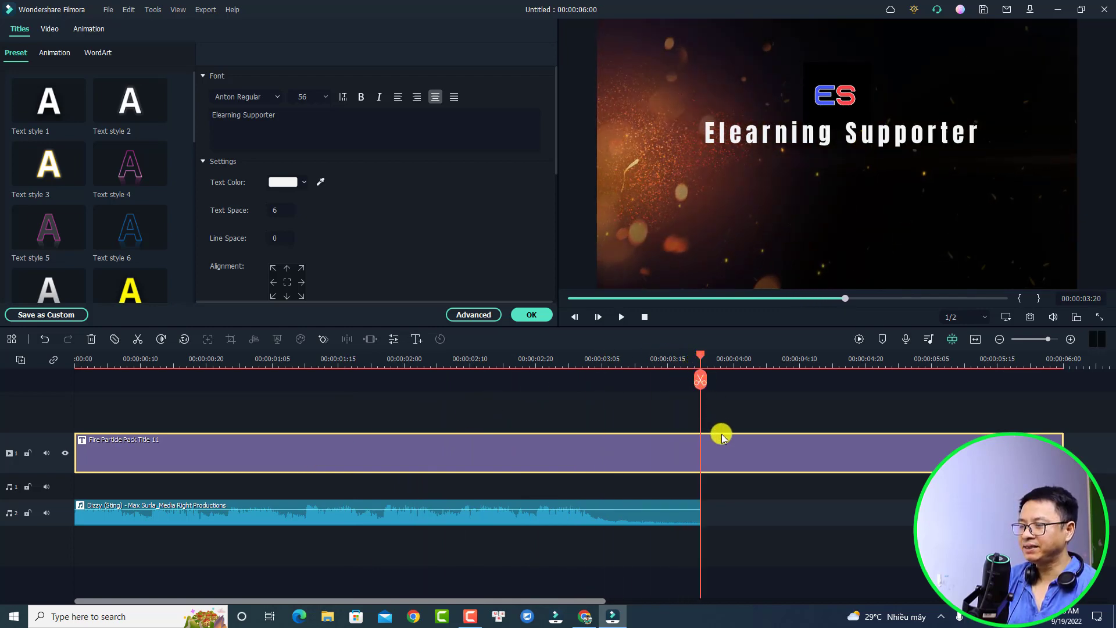
key("ctrl+b")
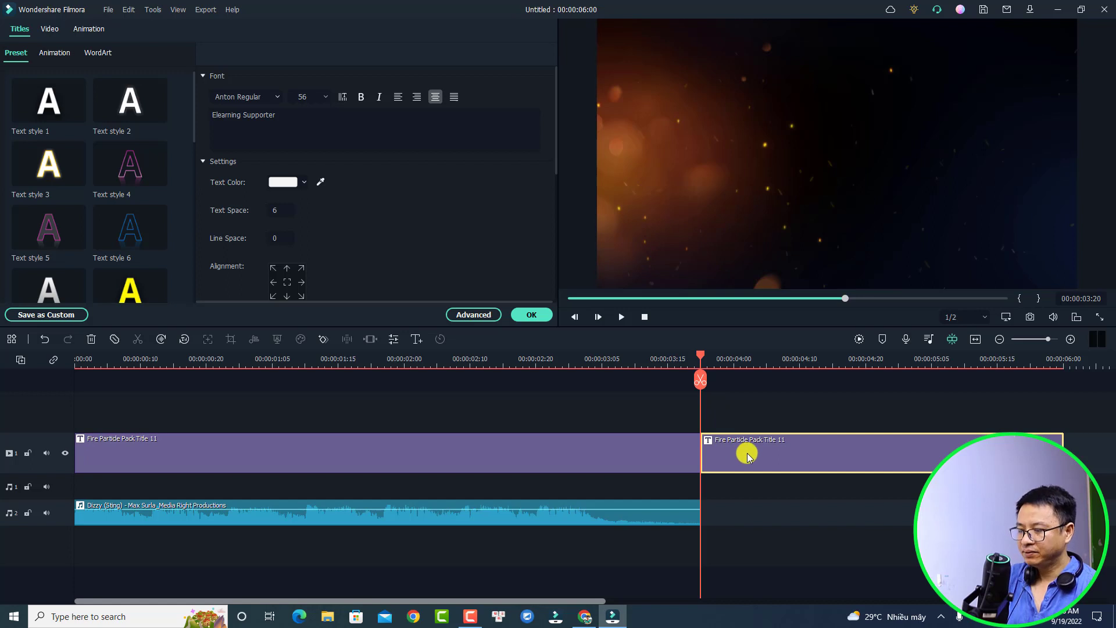
key("Delete")
left_click(81, 360)
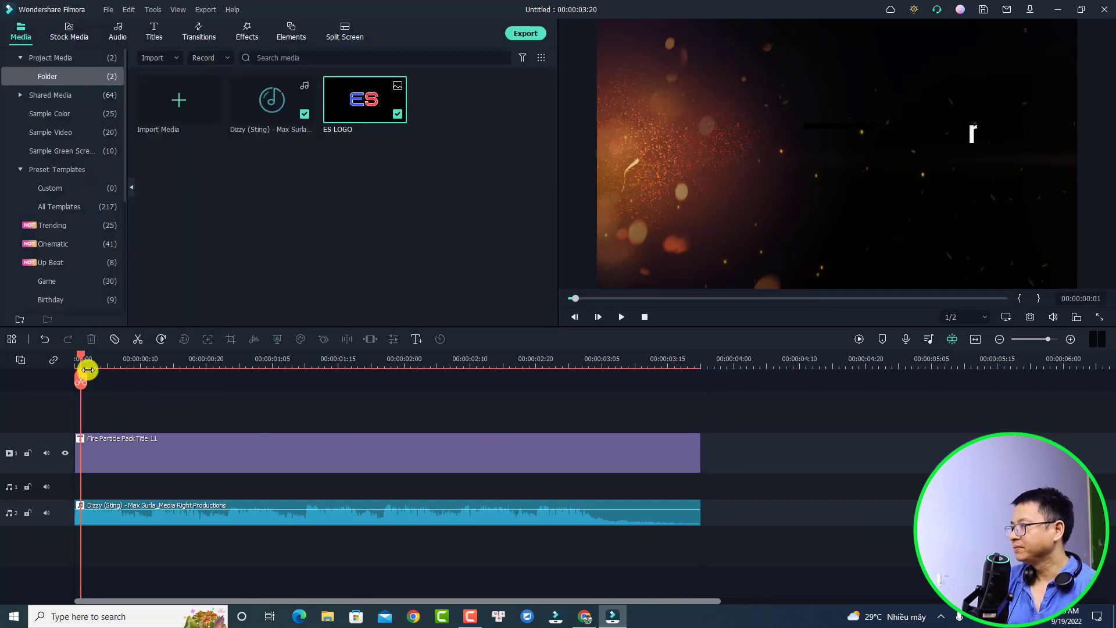
key("space")
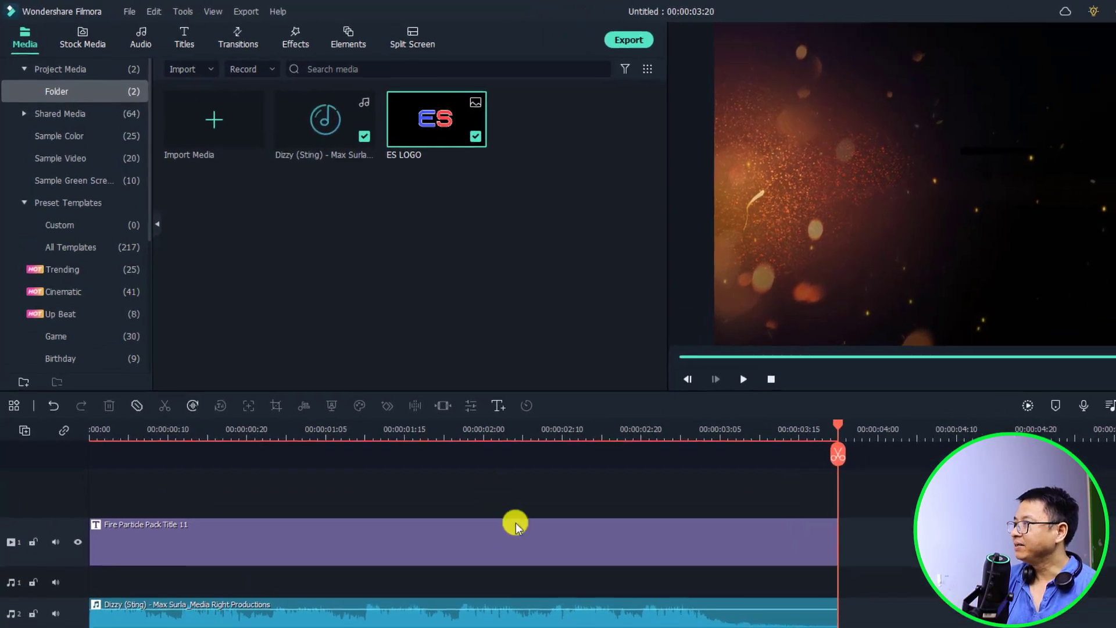
- Save the project as a template and go to the Custom category of the preset templates
left_click(137, 12)
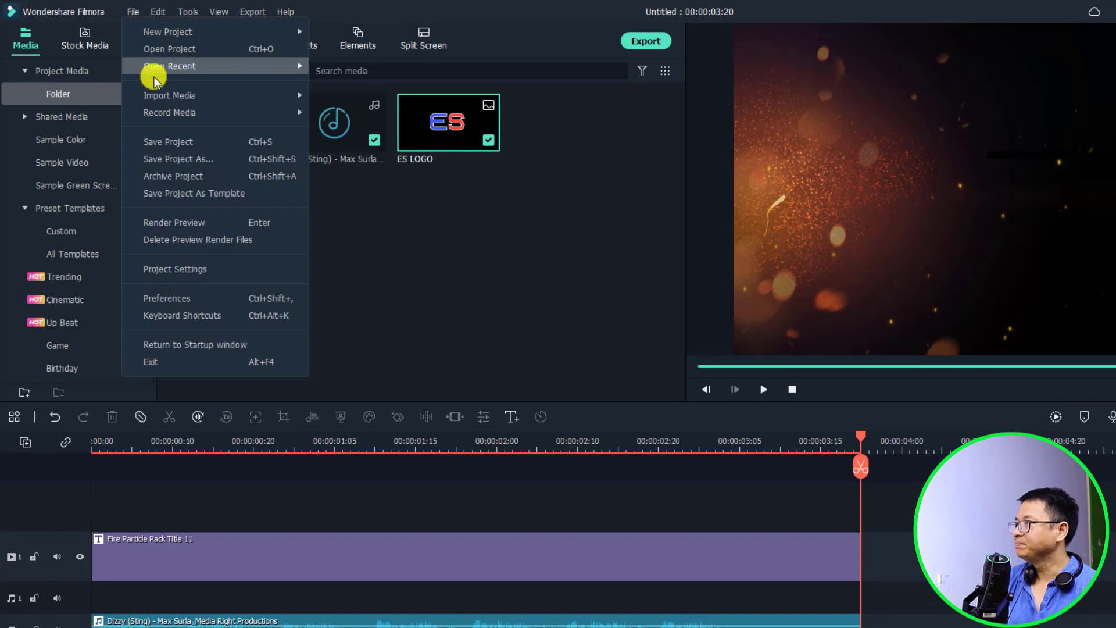
left_click(180, 198)
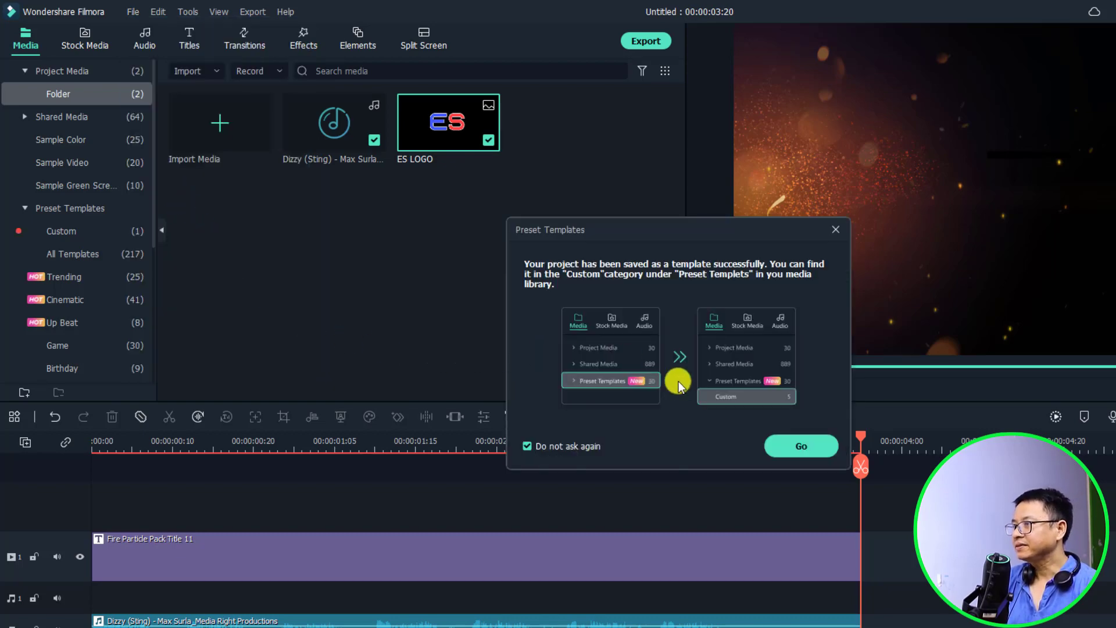
left_click(796, 449)
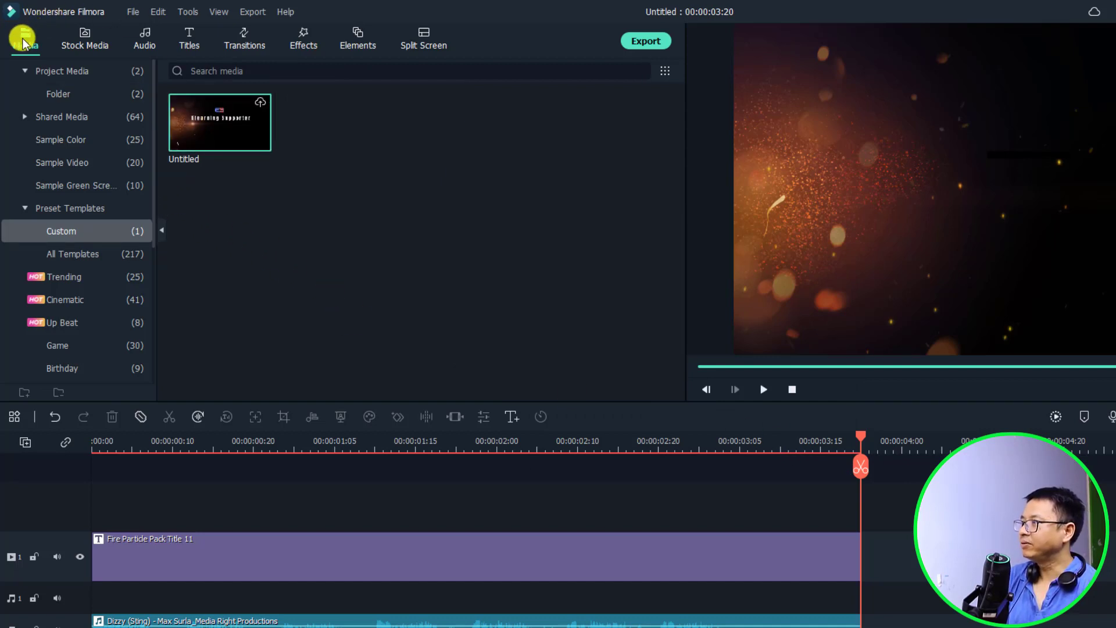
- Rename the saved custom template as "Gioi thieu kenh youtube"
right_click(210, 143)
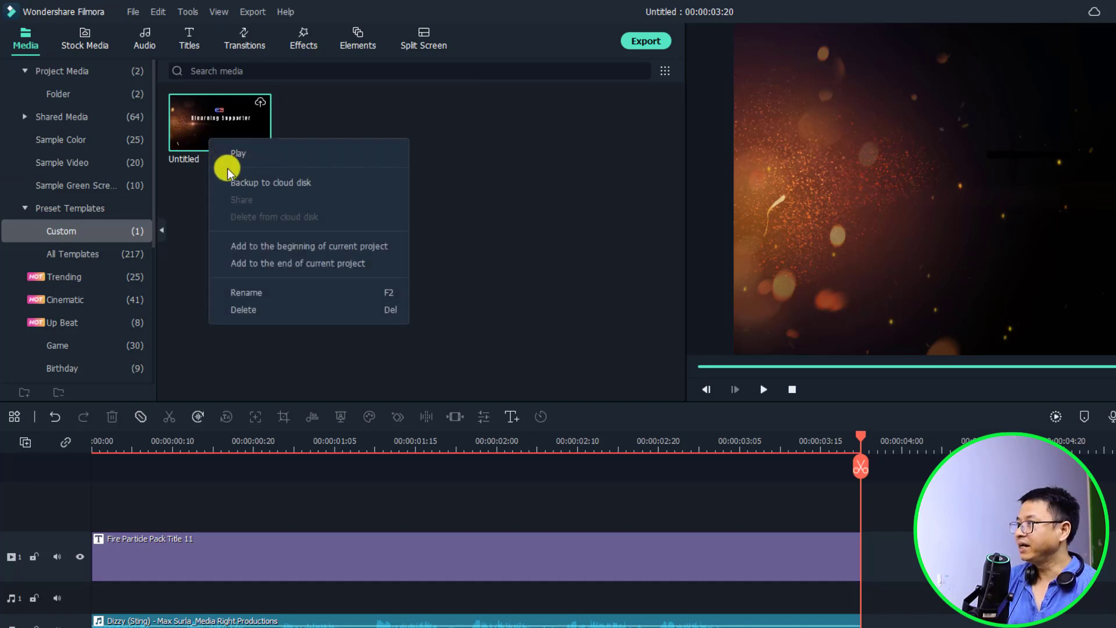
left_click(249, 294)
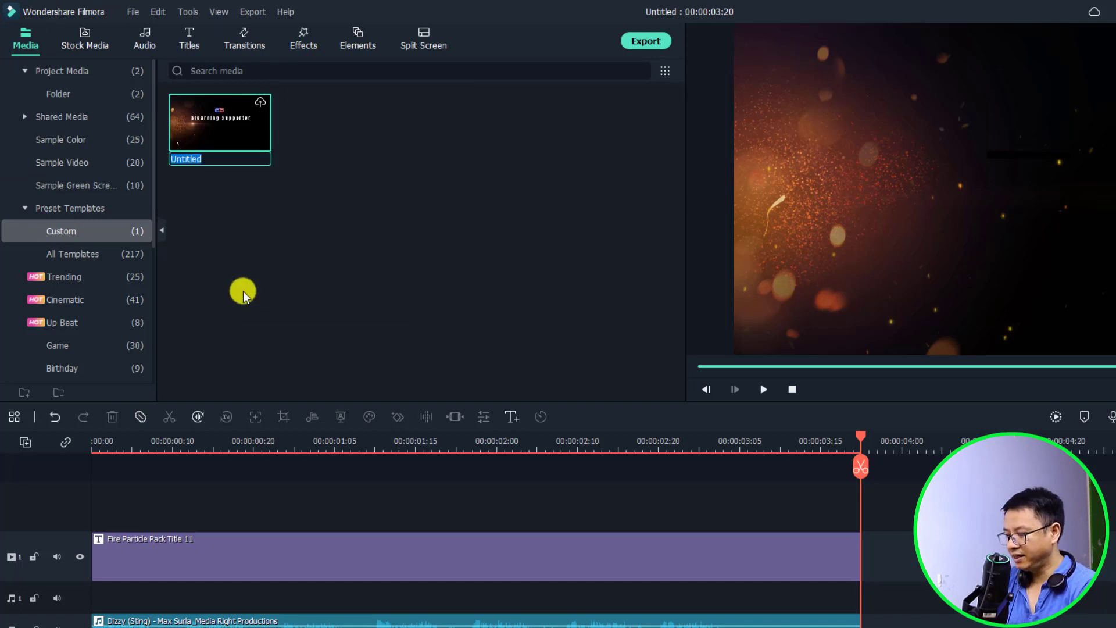
type("Gioi thieu ken")
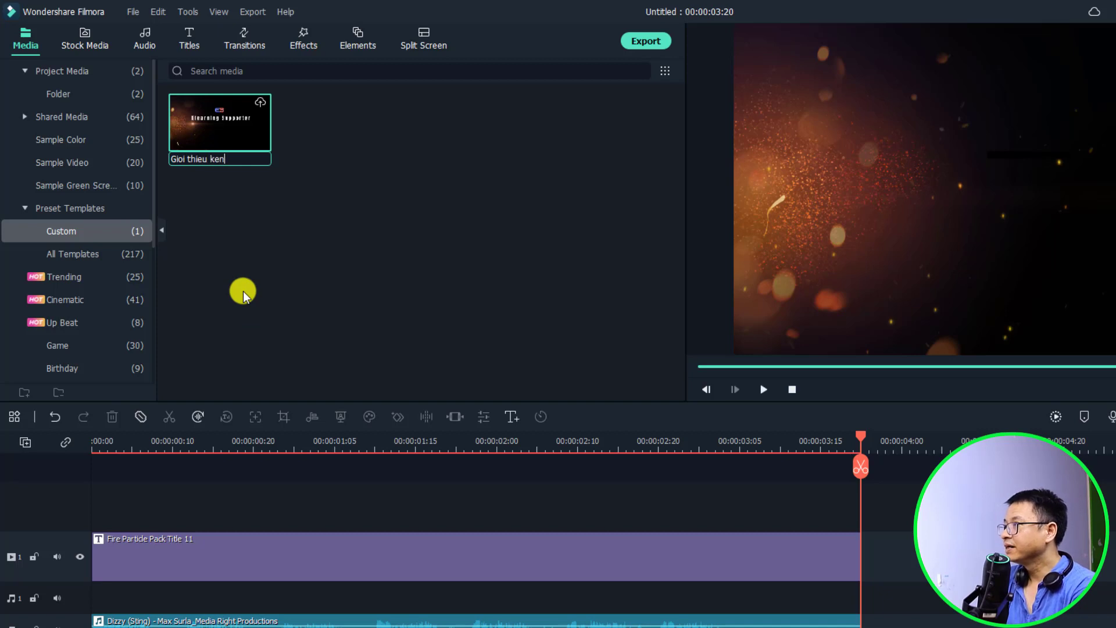
type("h youtube")
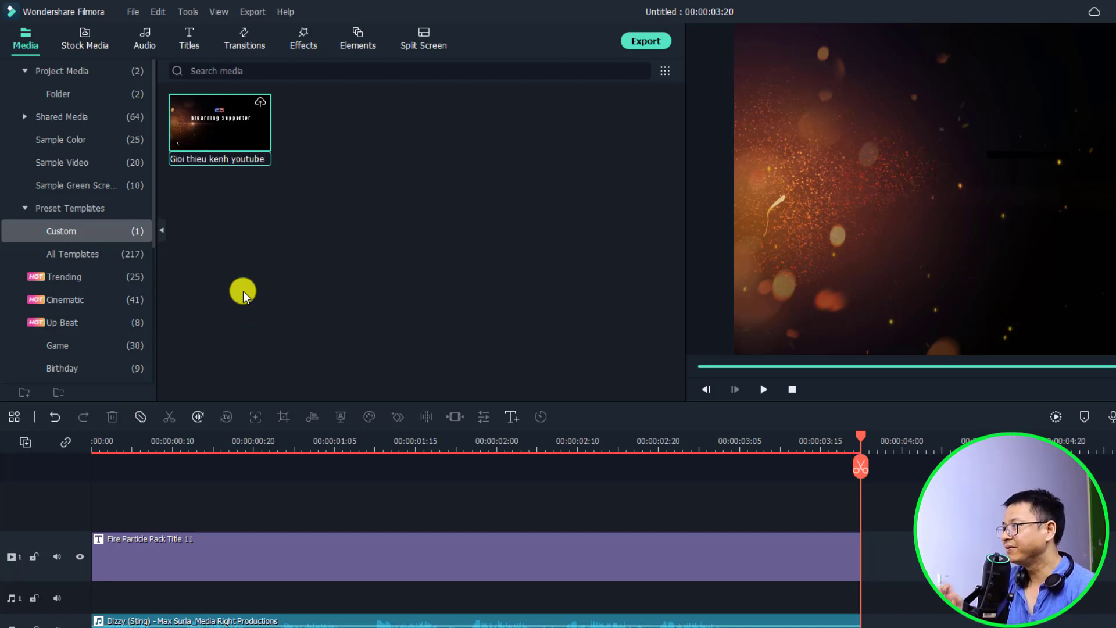
left_click(491, 298)
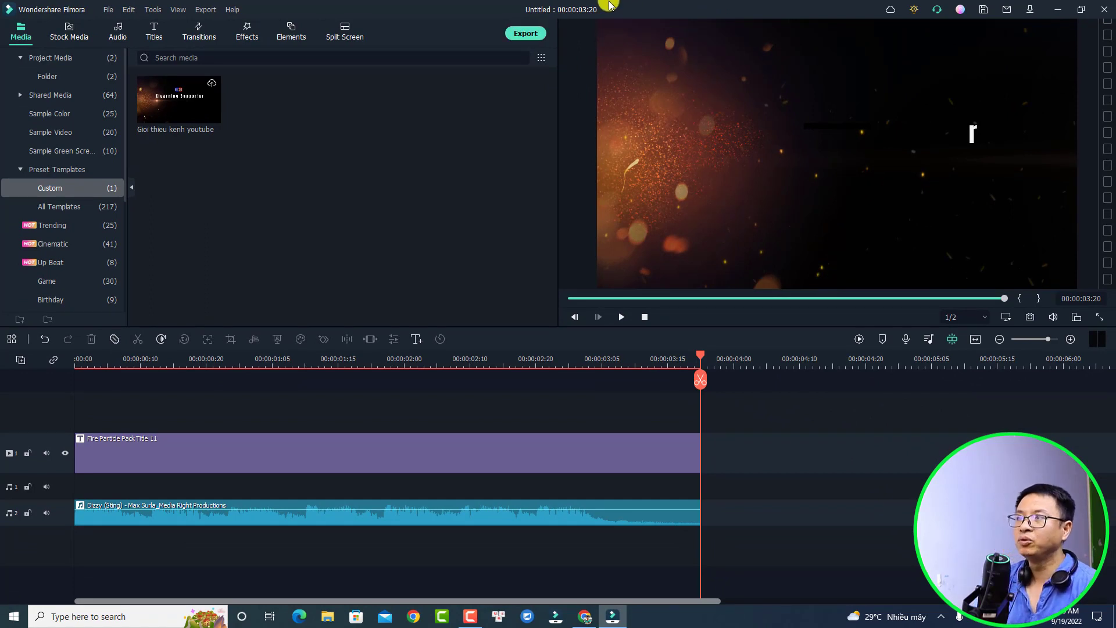
- Open the account information to view the signed-in profile and licence expiry
left_click(960, 10)
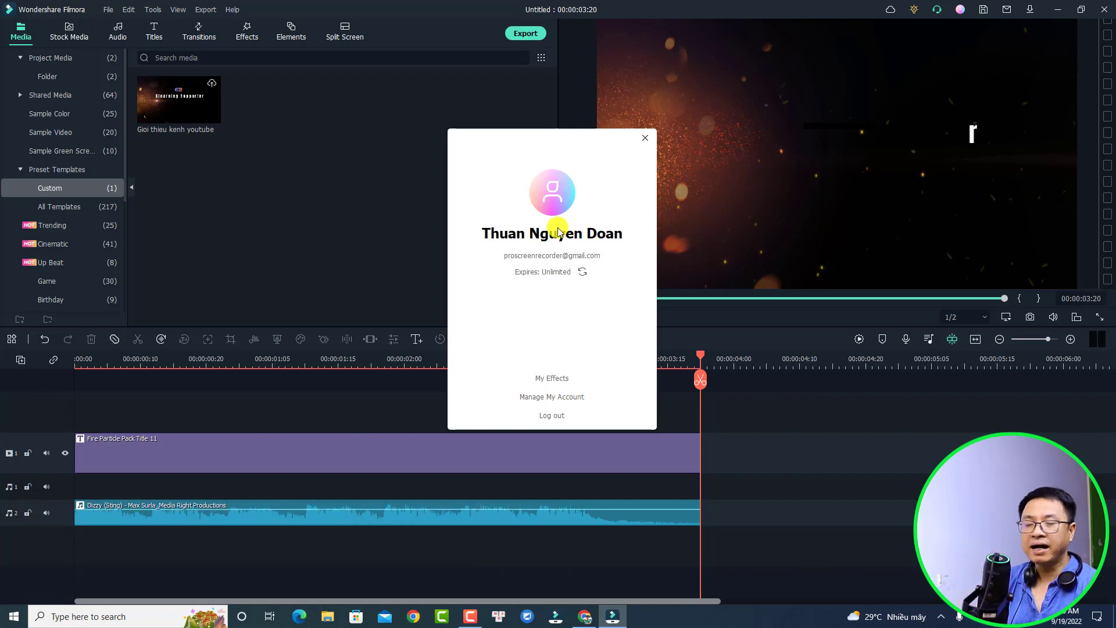
- Close the account information, open the video export settings and name the output file "gioi thieu kenh"
left_click(644, 142)
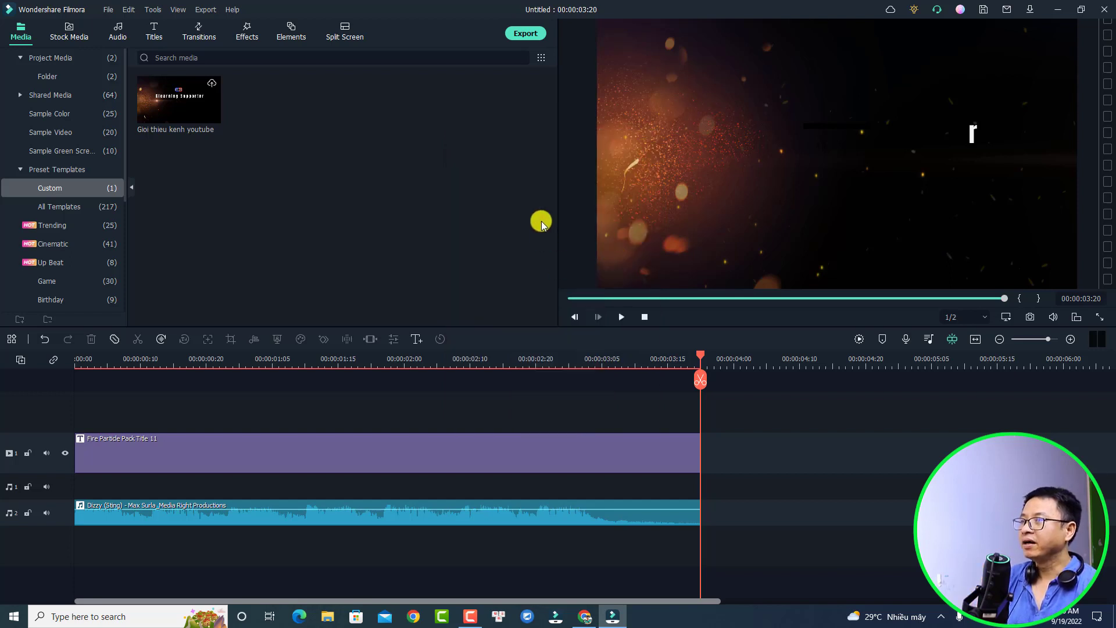
left_click(524, 35)
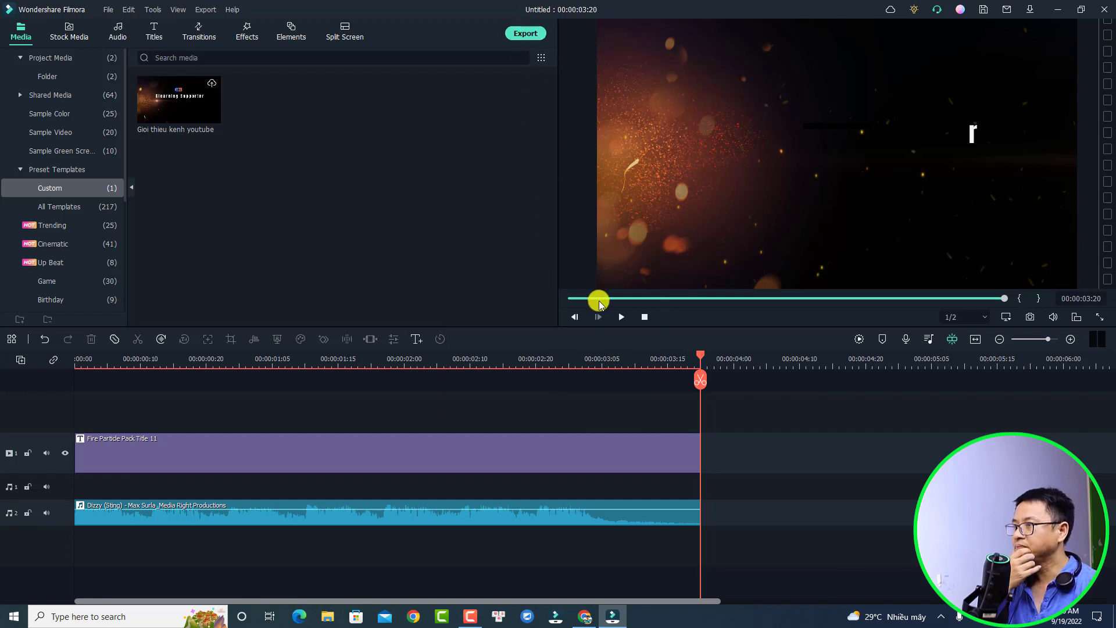
left_click_drag(592, 184, 494, 185)
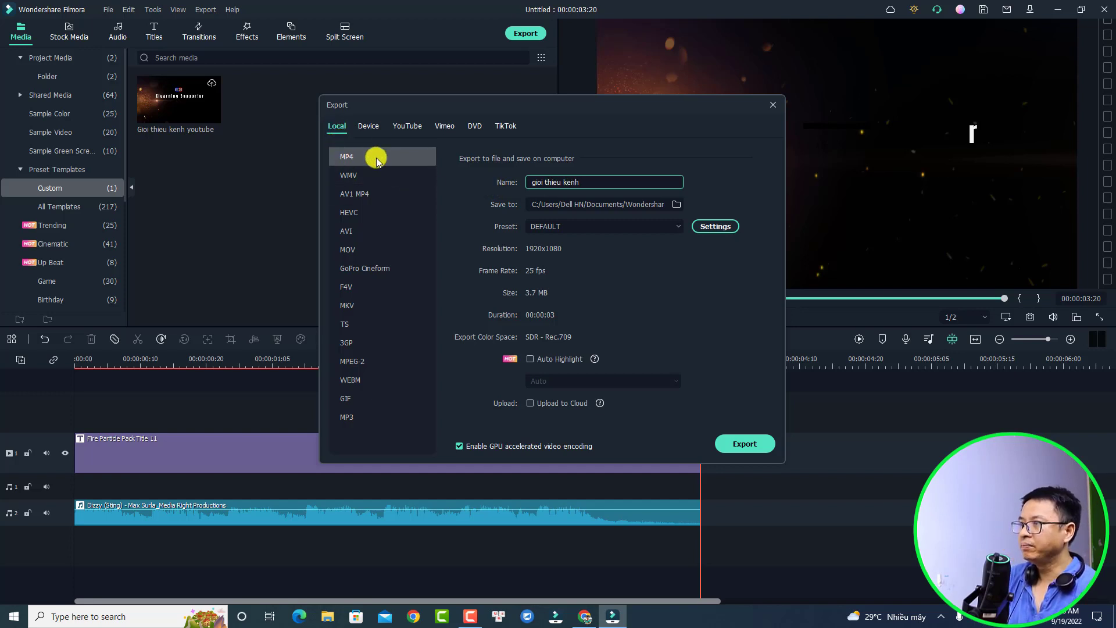
- Set the MP4 export's frame rate to 24 fps and video bit rate to 20000 kbps, and export the intro
left_click(707, 230)
left_click(551, 230)
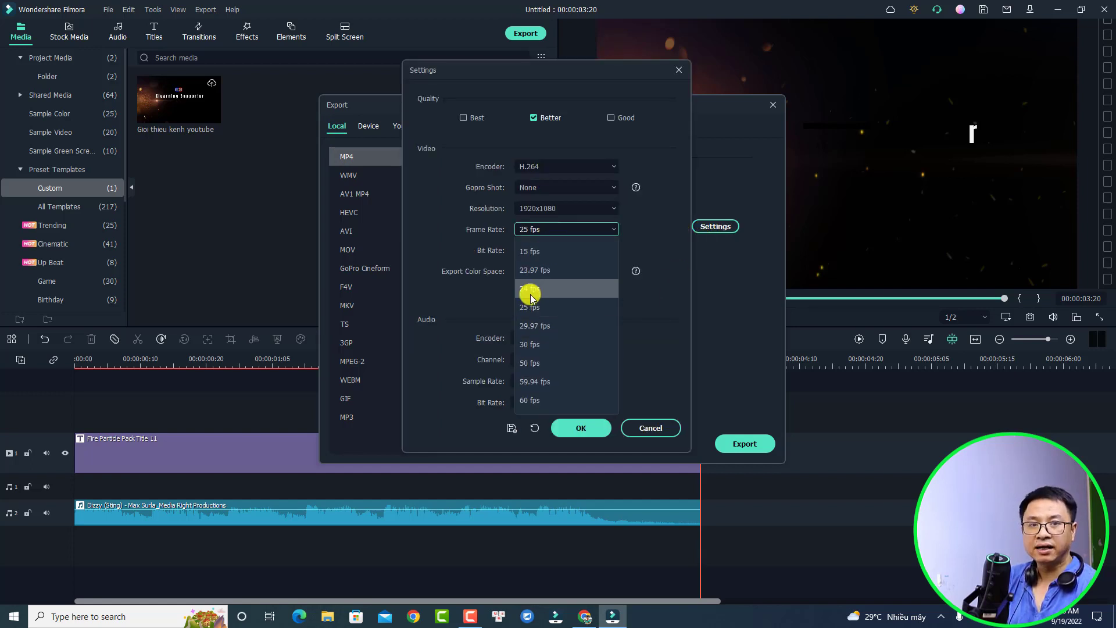
left_click(530, 294)
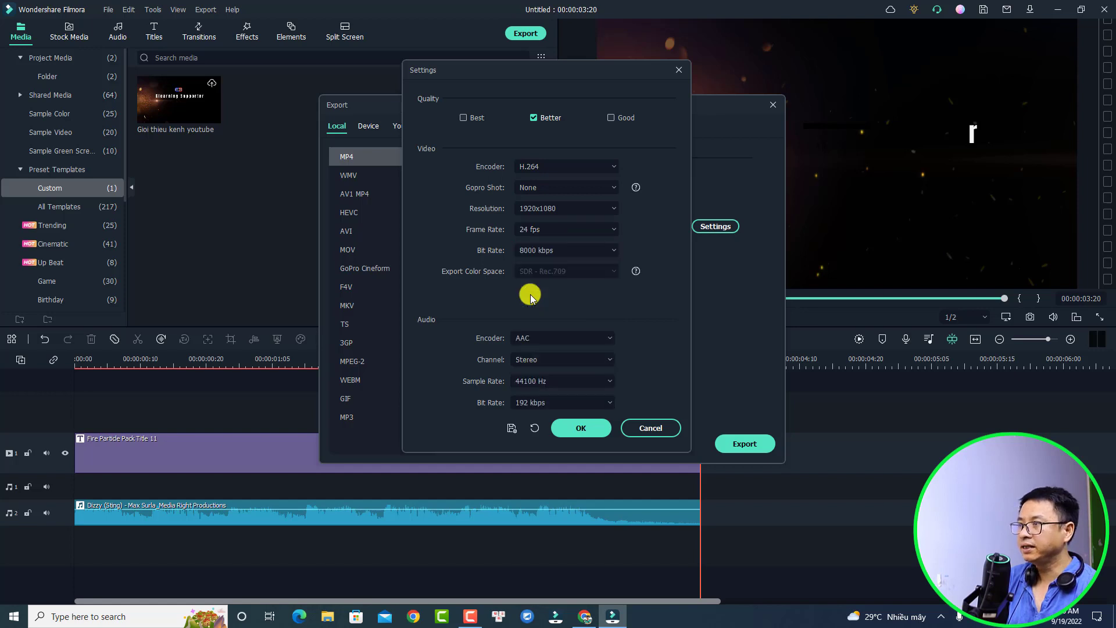
left_click(560, 251)
left_click(531, 436)
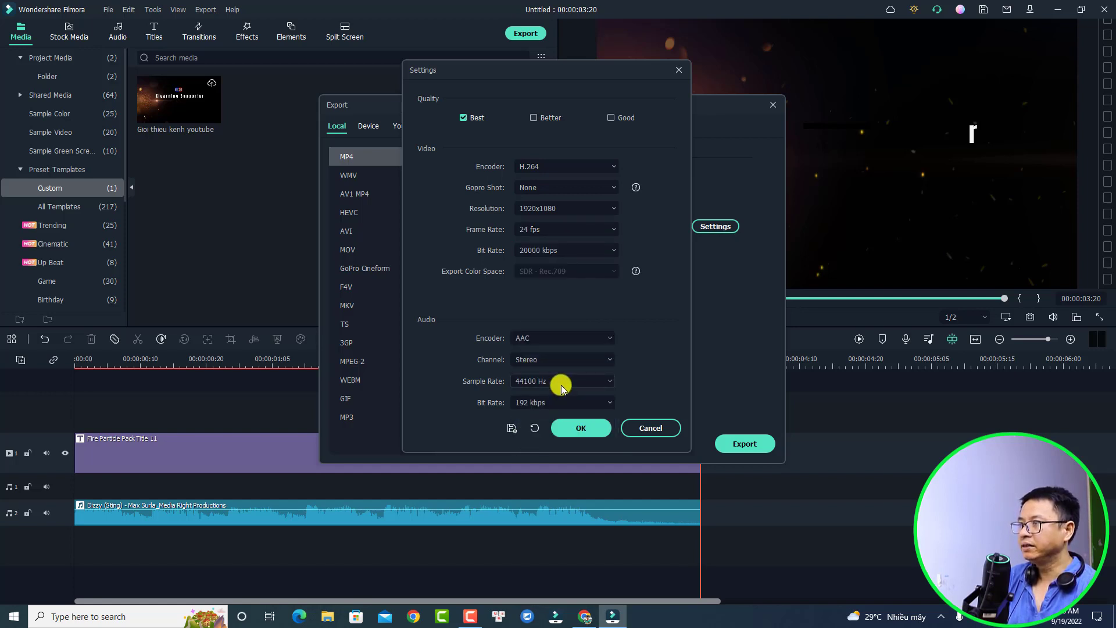
left_click(579, 428)
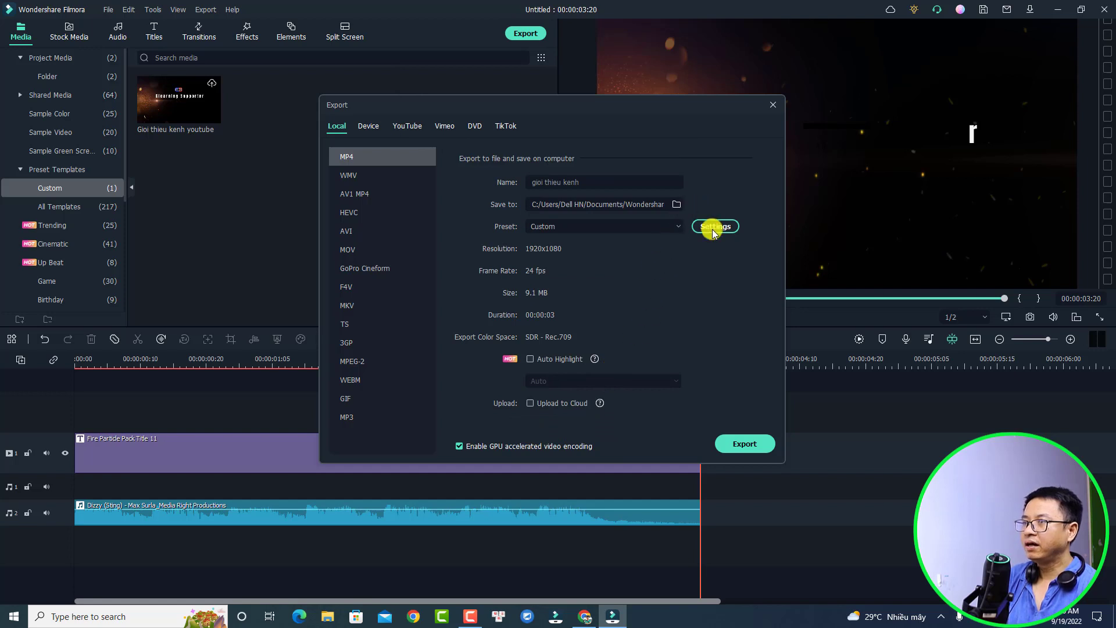
left_click(746, 447)
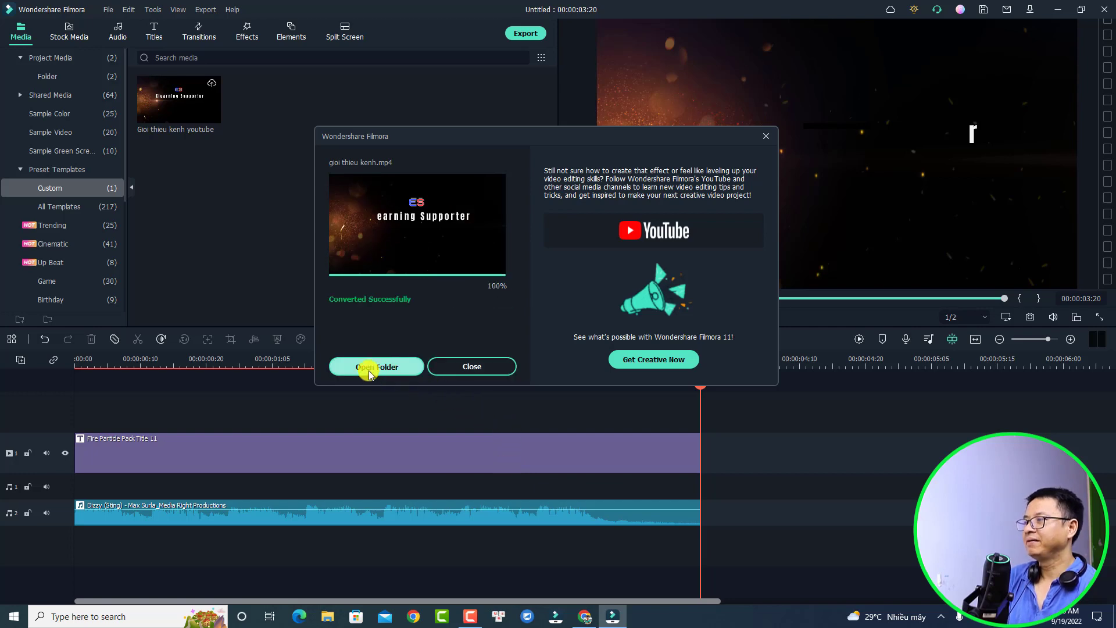
- Open the output folder, play the exported "gioi thieu kenh" video and leave full-screen playback
left_click(368, 366)
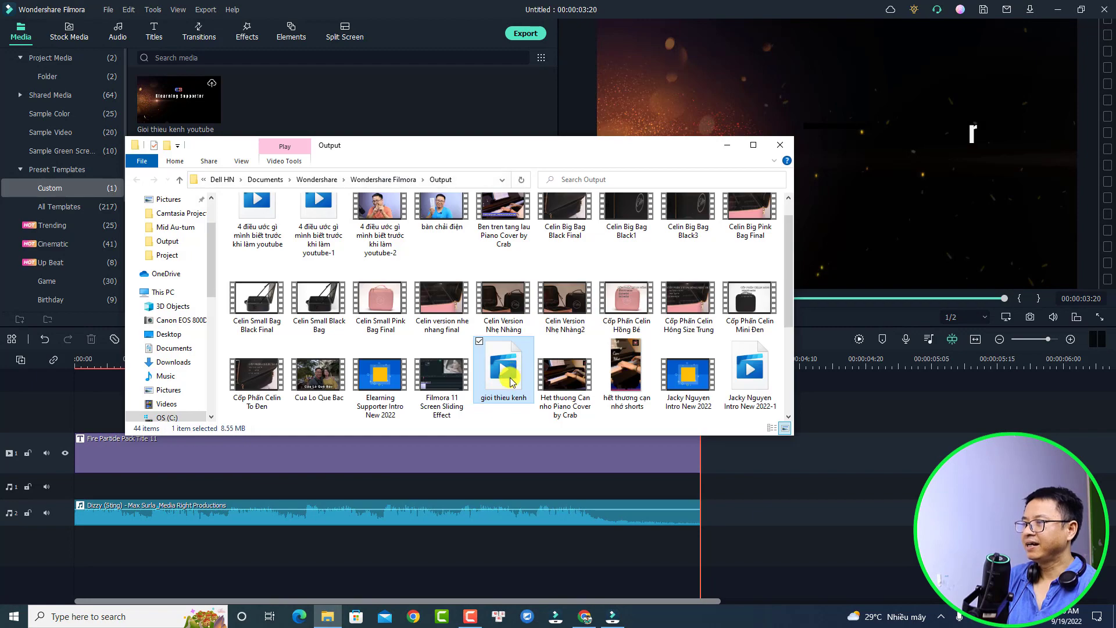
double_click(511, 380)
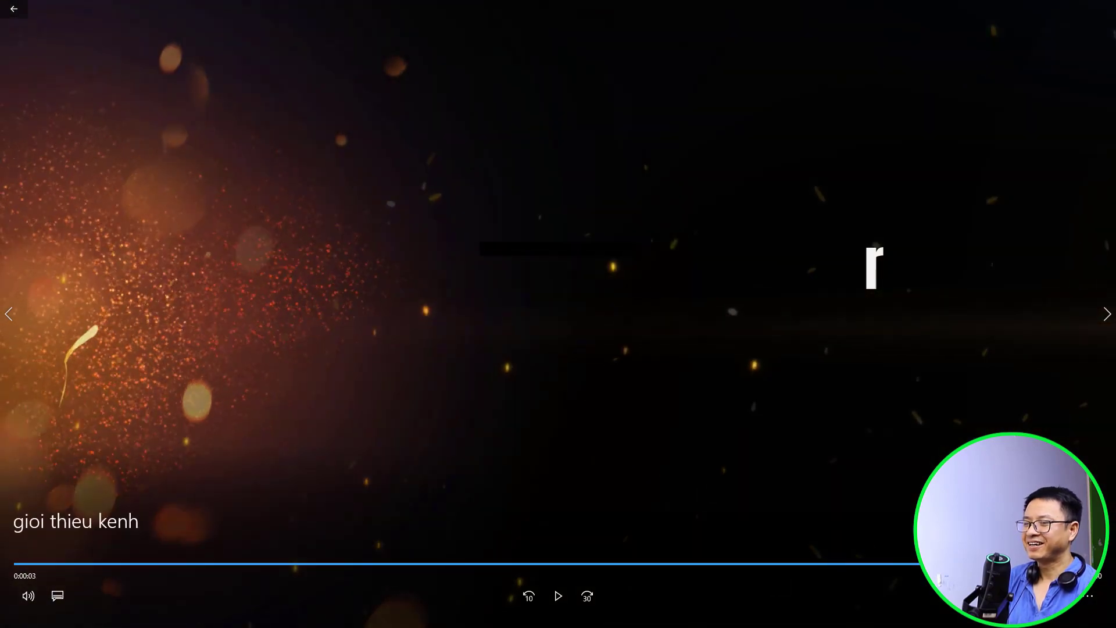
key("Escape")
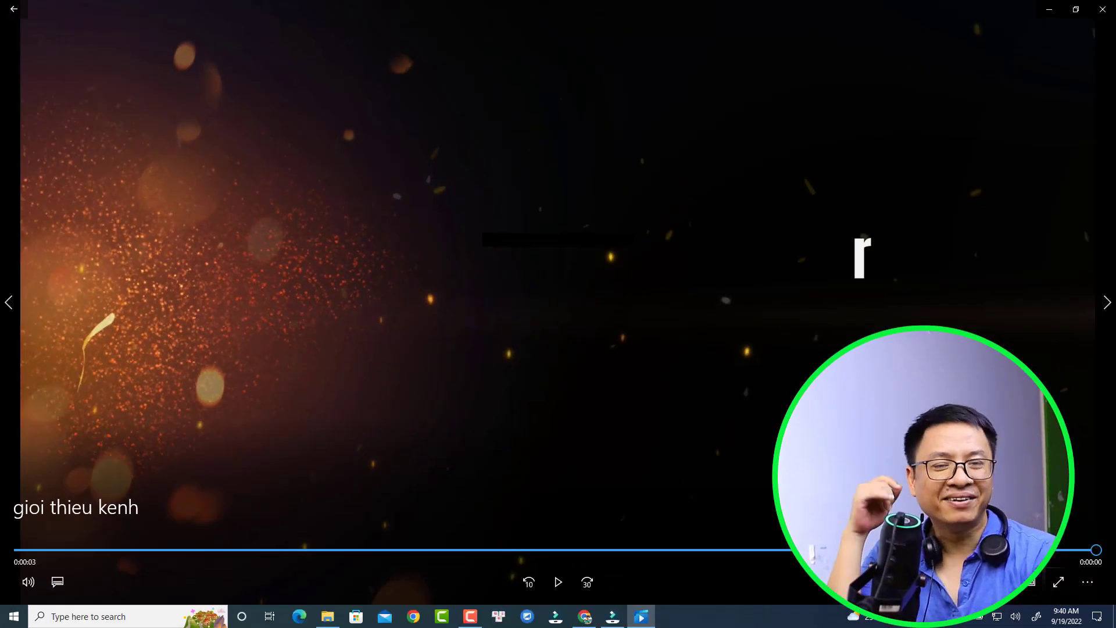